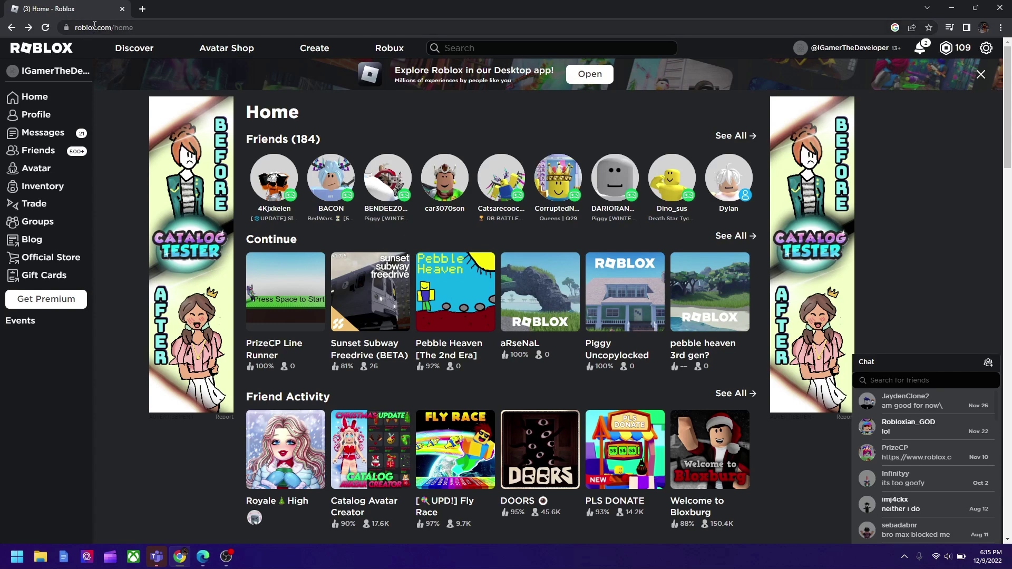
# - Go to Create in the top bar to reach the Creations page listing your experiences
pyautogui.click(326, 56)
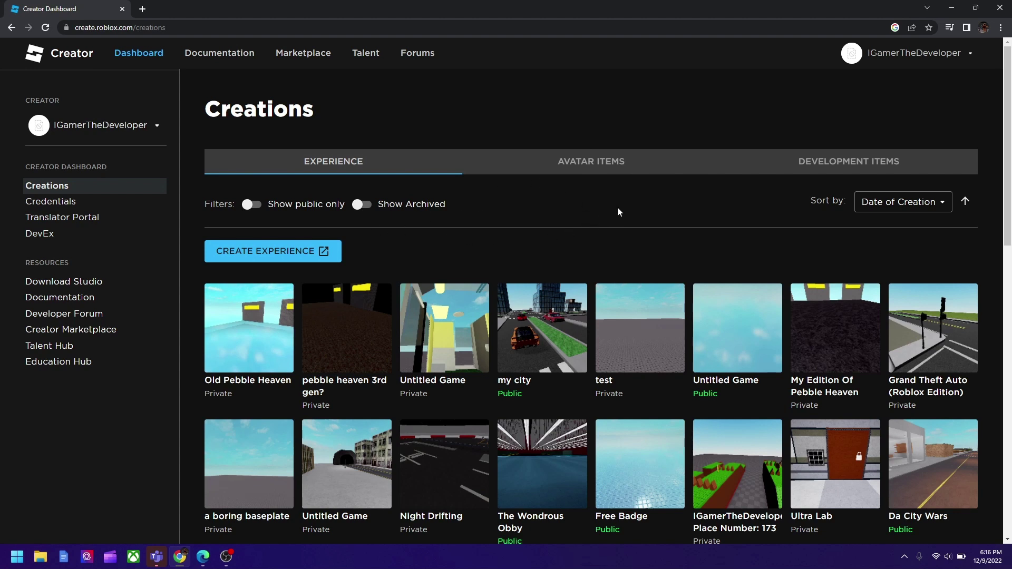
# - Browse Avatar Items through Shirts and Pants, confirming no pants are uploaded
pyautogui.click(605, 163)
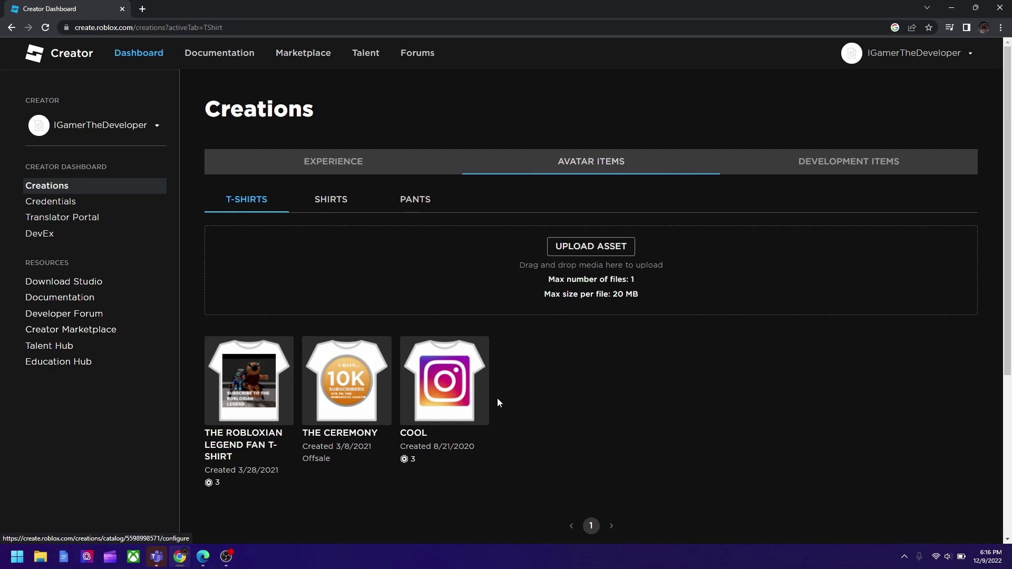
pyautogui.click(319, 200)
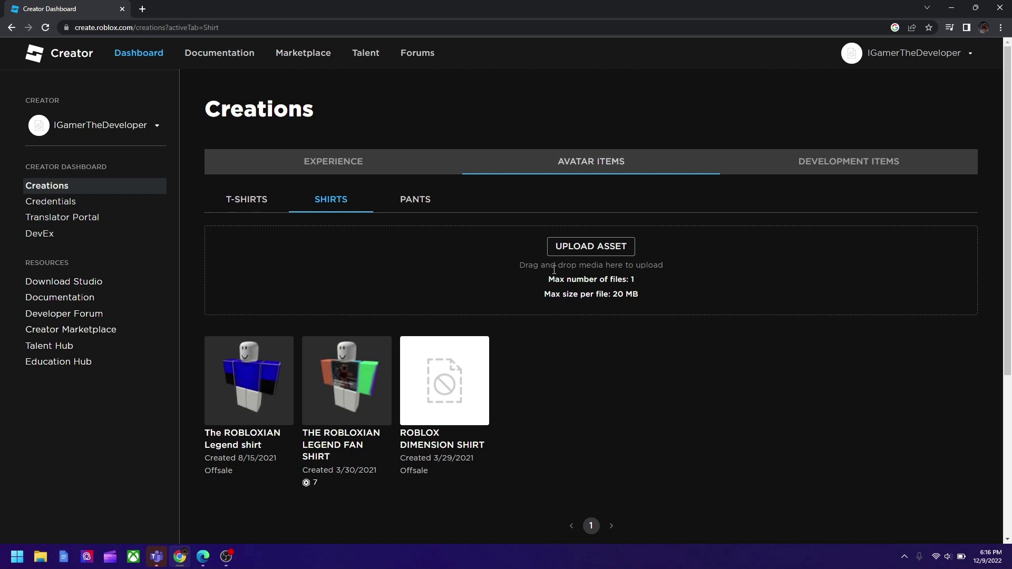
pyautogui.click(400, 210)
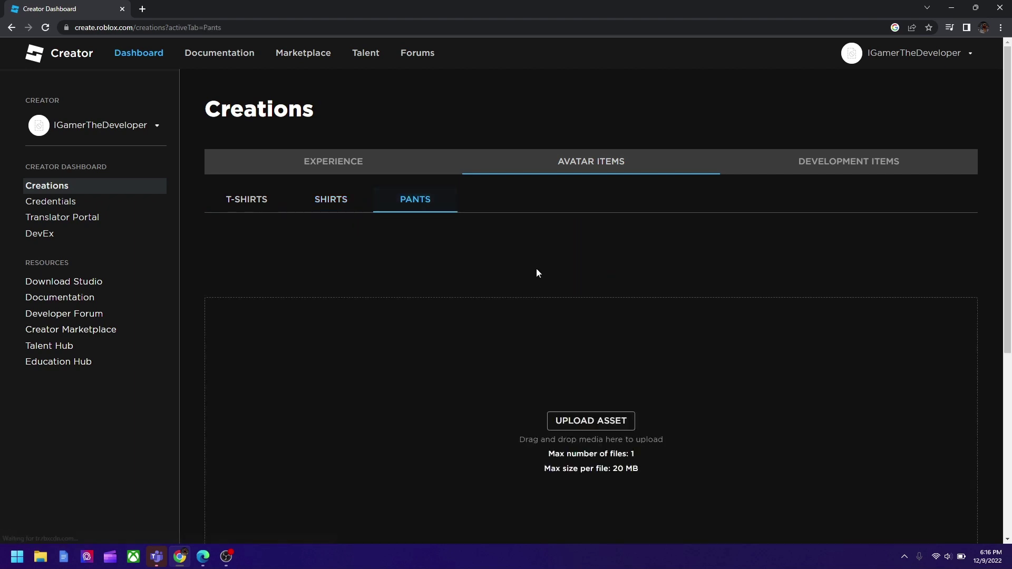
pyautogui.scroll(-6, 583, 365)
pyautogui.scroll(5, 616, 280)
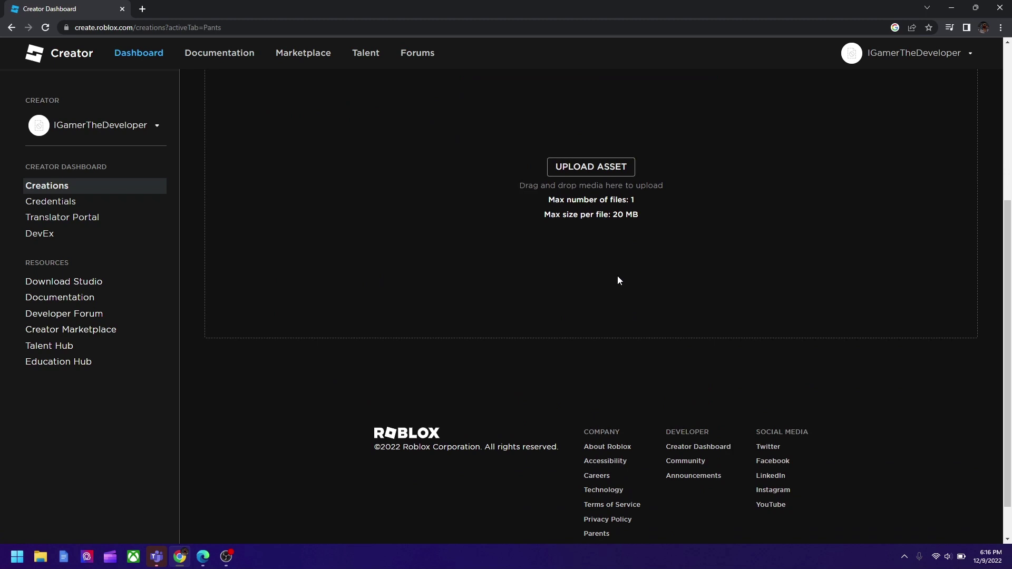
pyautogui.scroll(1, 725, 310)
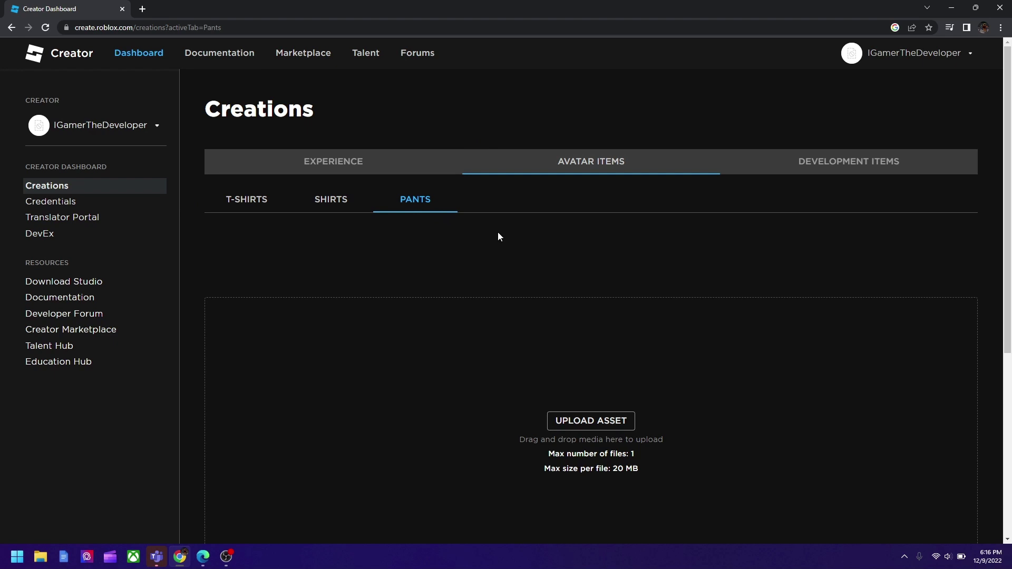
# - Browse Development Items' Models, Plugins and Audio, toggling Show Archived on and off
pyautogui.click(833, 164)
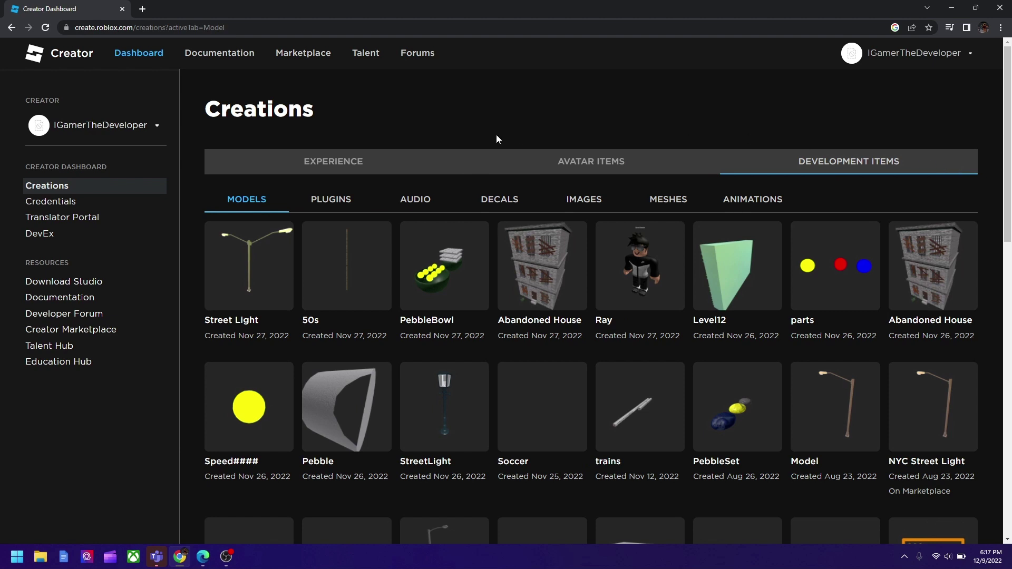
pyautogui.click(354, 211)
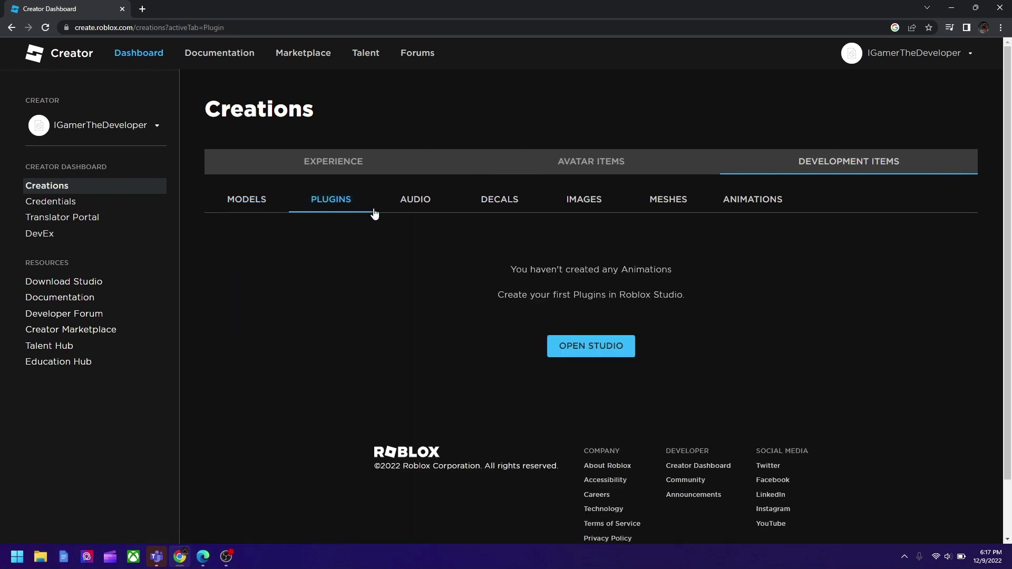
pyautogui.click(605, 355)
pyautogui.click(405, 203)
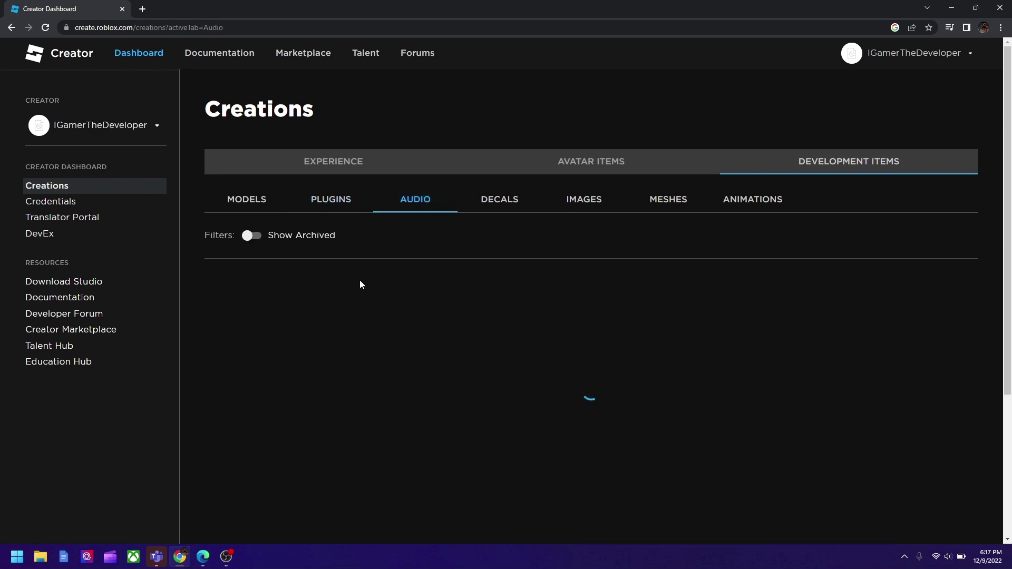
pyautogui.click(247, 237)
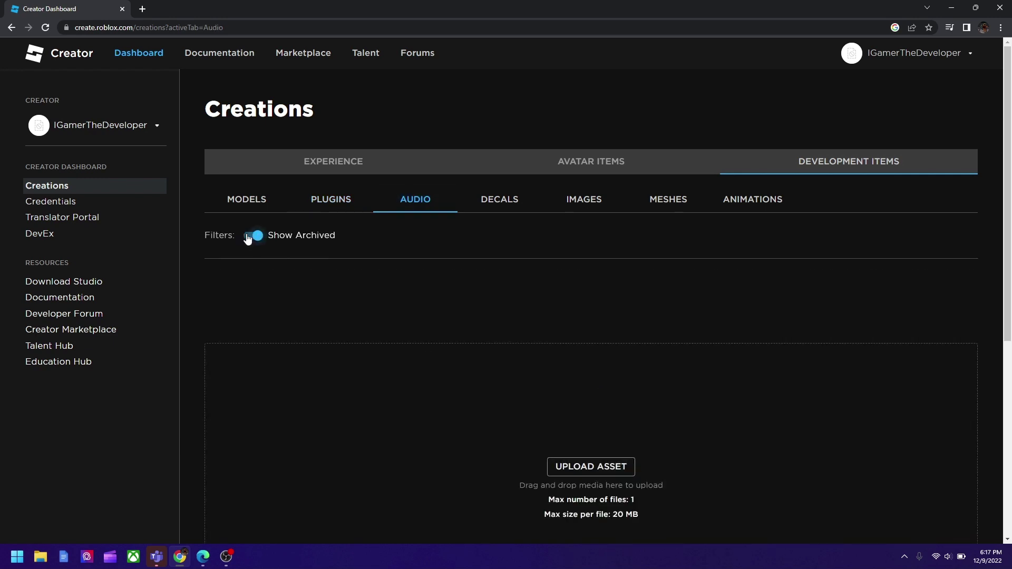
pyautogui.click(248, 237)
# - Open the Decals list showing pebble heaven, shiny coin and car (corvette)
pyautogui.click(502, 201)
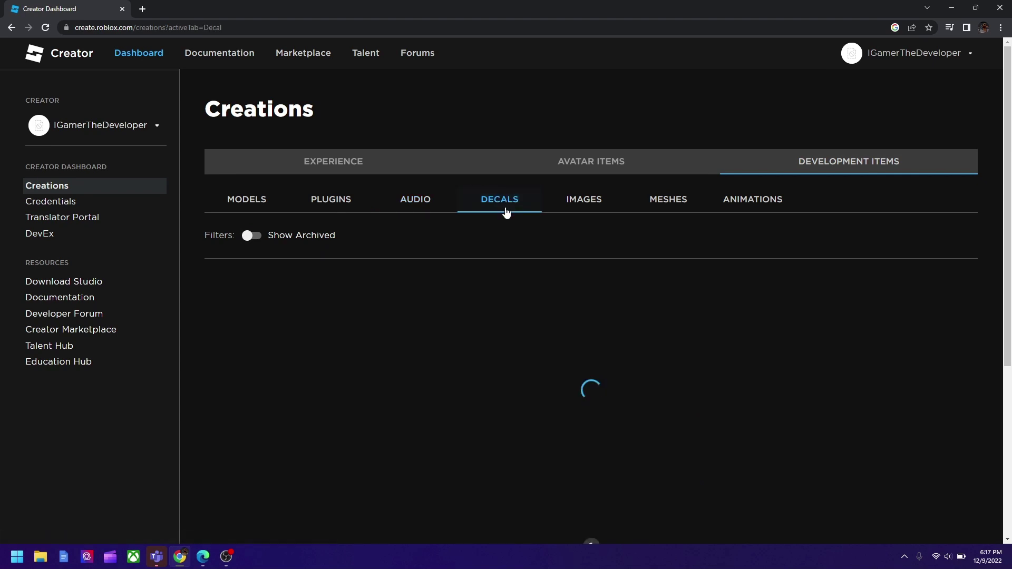
pyautogui.scroll(-3, 444, 340)
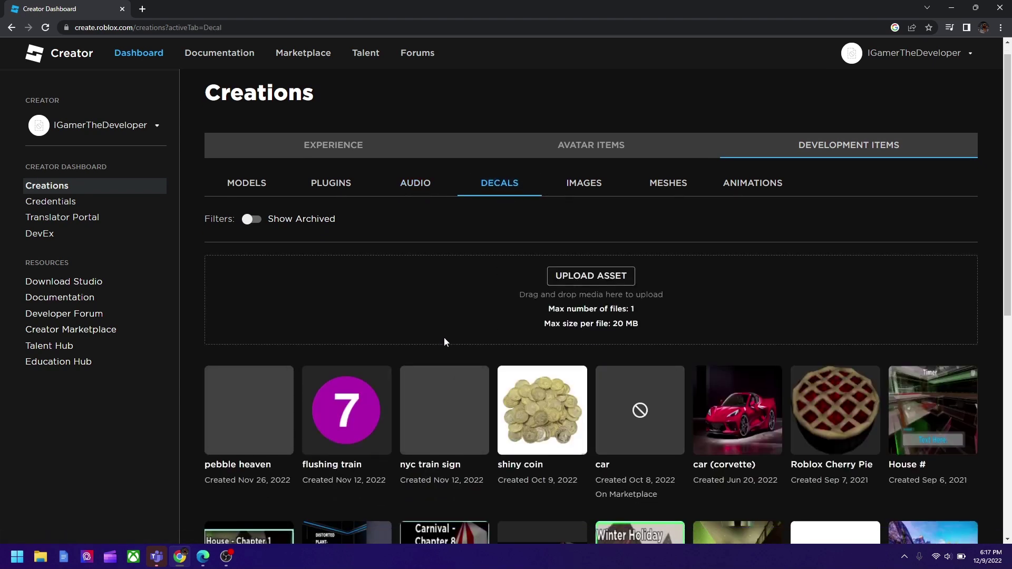
pyautogui.scroll(-2, 680, 505)
pyautogui.scroll(5, 671, 506)
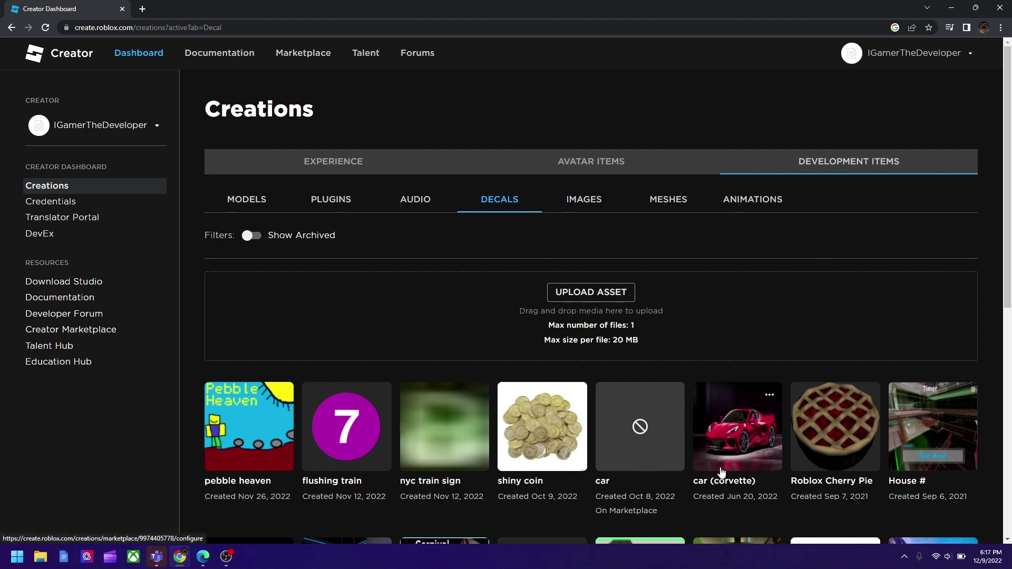
# - Check the Images and Meshes tabs, then list animations like Offical Walk Anim and PiggyBotKill
pyautogui.click(573, 213)
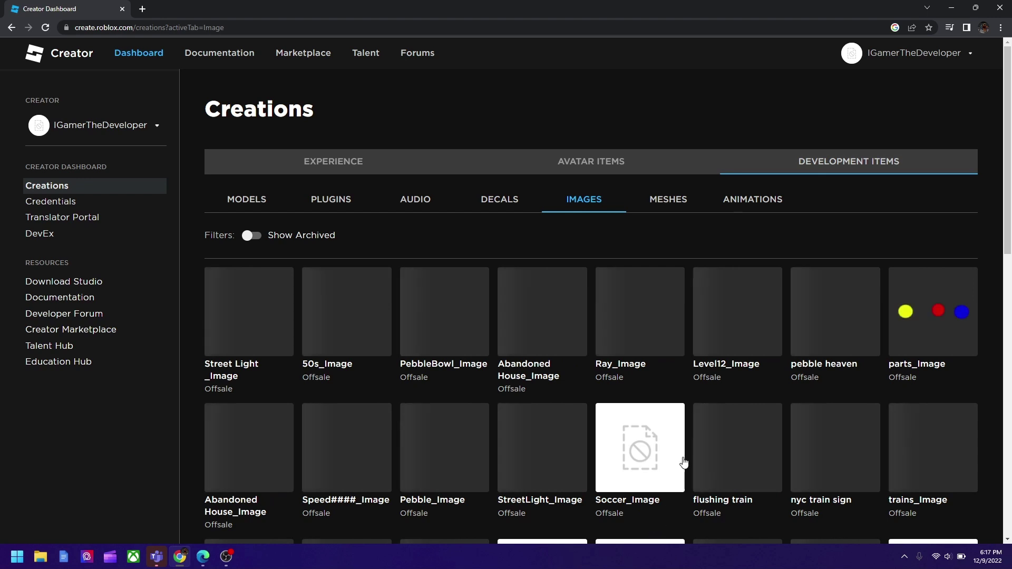
pyautogui.scroll(-3, 685, 435)
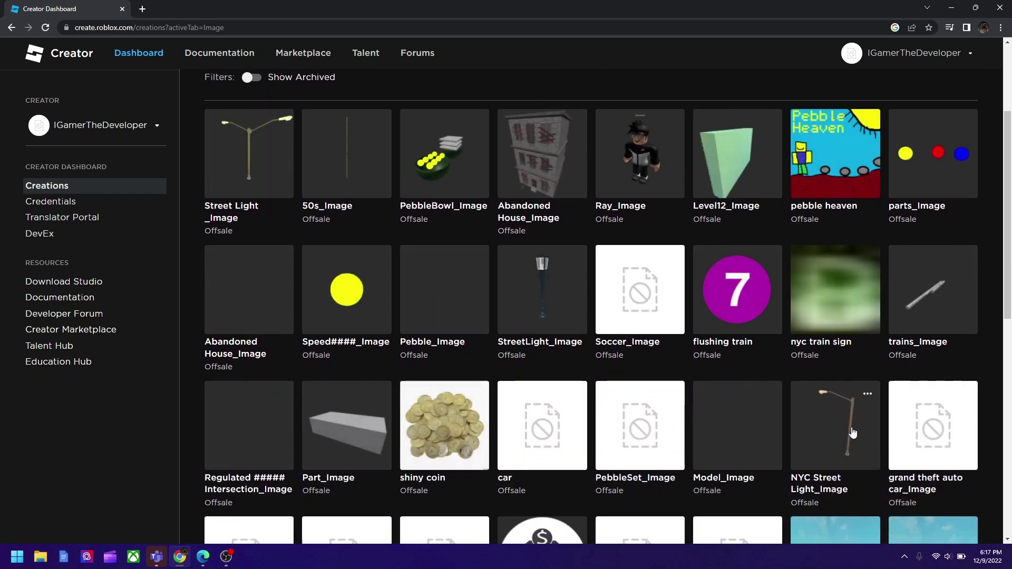
pyautogui.scroll(2, 456, 405)
pyautogui.scroll(1, 457, 405)
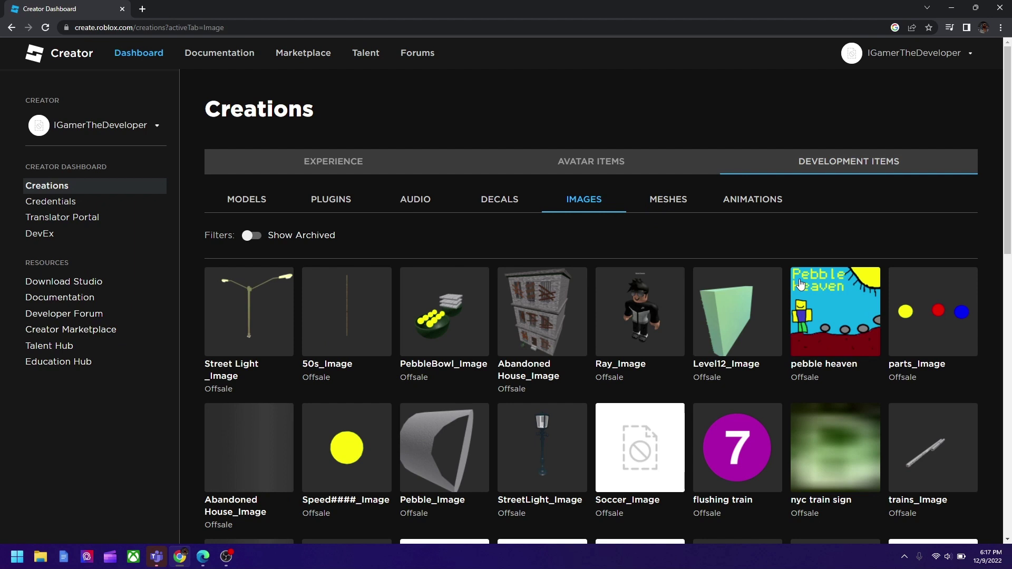
pyautogui.click(662, 211)
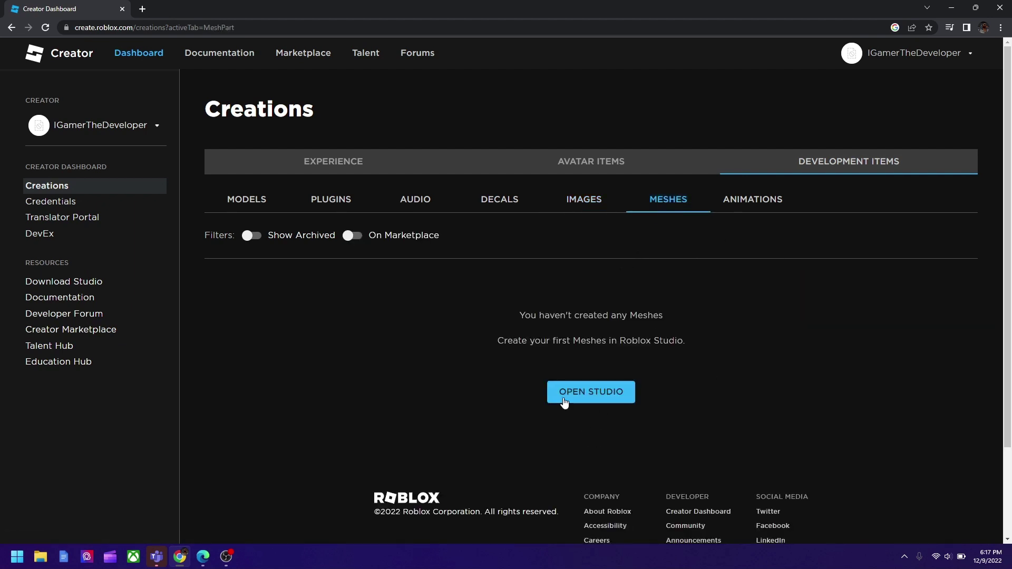
pyautogui.click(732, 213)
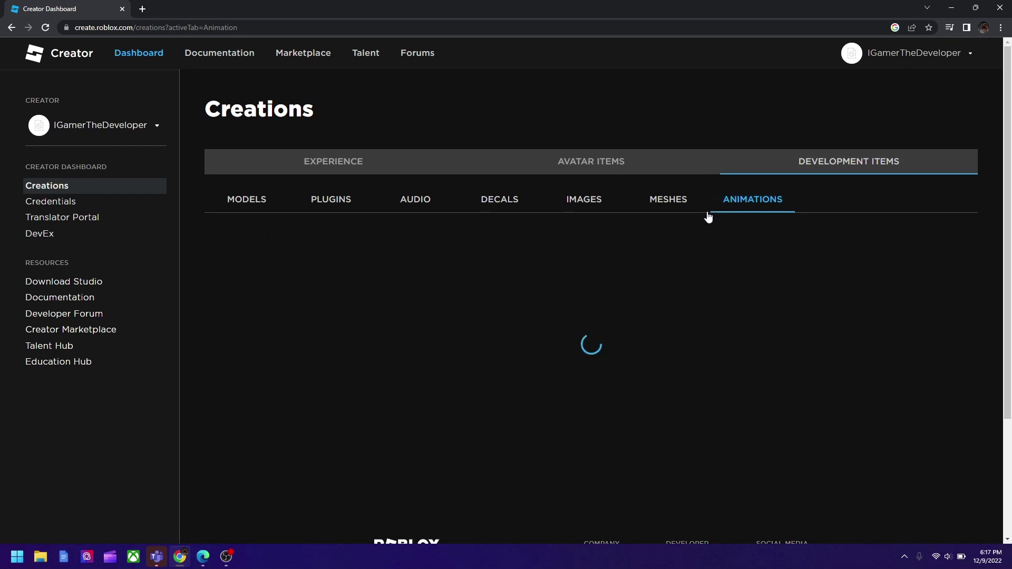
pyautogui.scroll(-3, 264, 303)
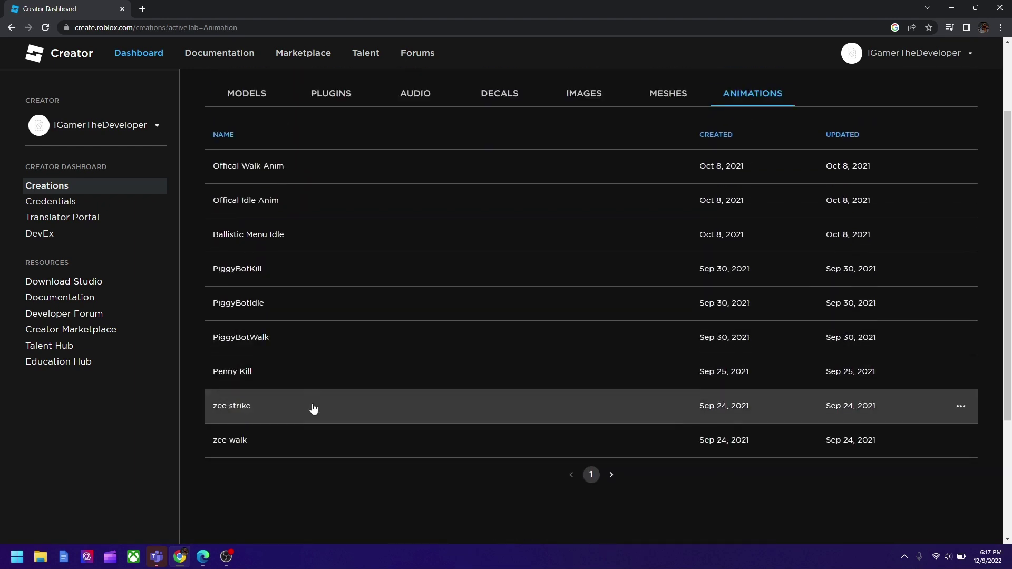
pyautogui.scroll(3, 311, 409)
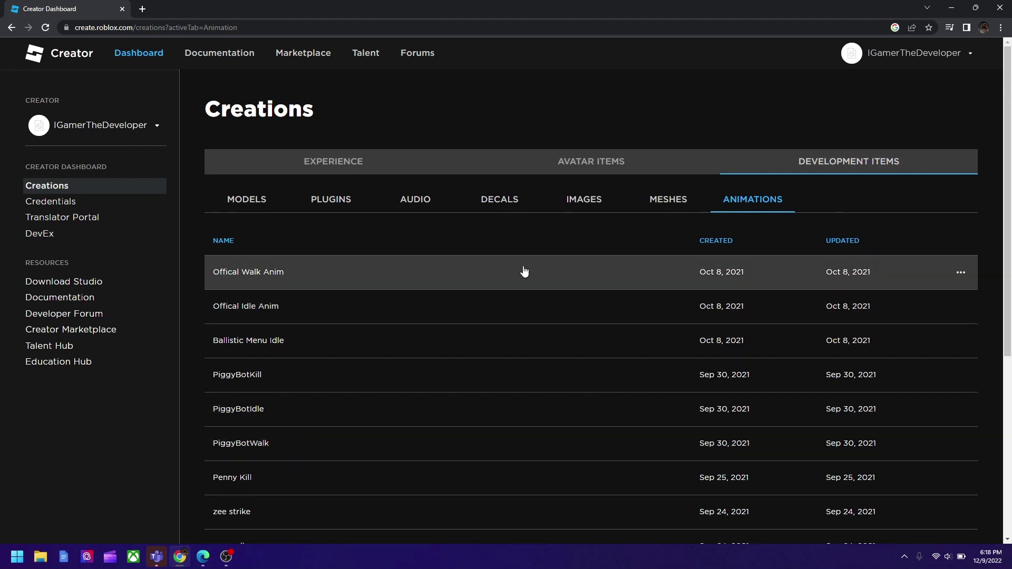
# - Start a new decal upload from the Decals list and attach the bridge photo
pyautogui.click(509, 208)
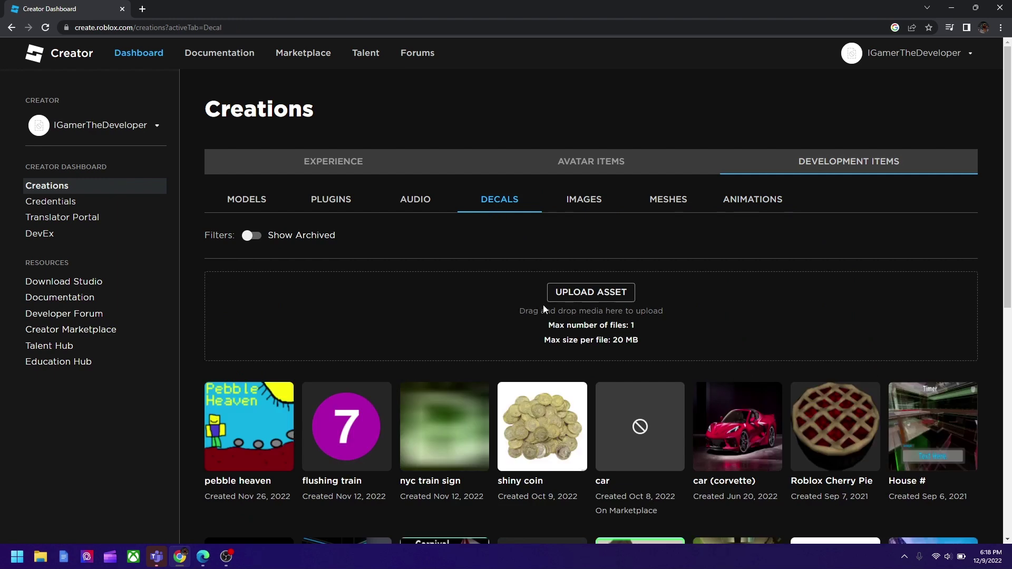
pyautogui.click(591, 293)
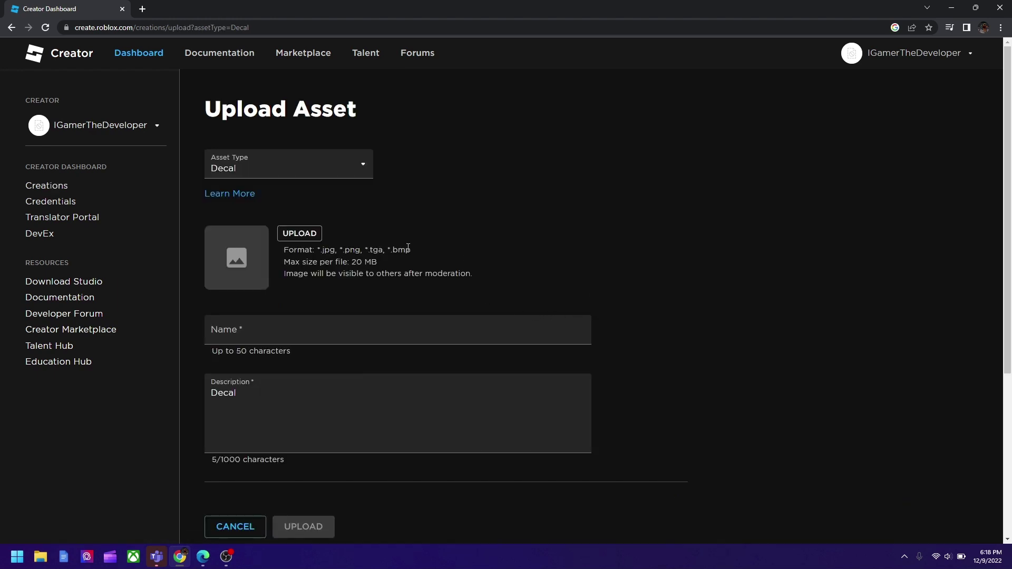
pyautogui.click(226, 557)
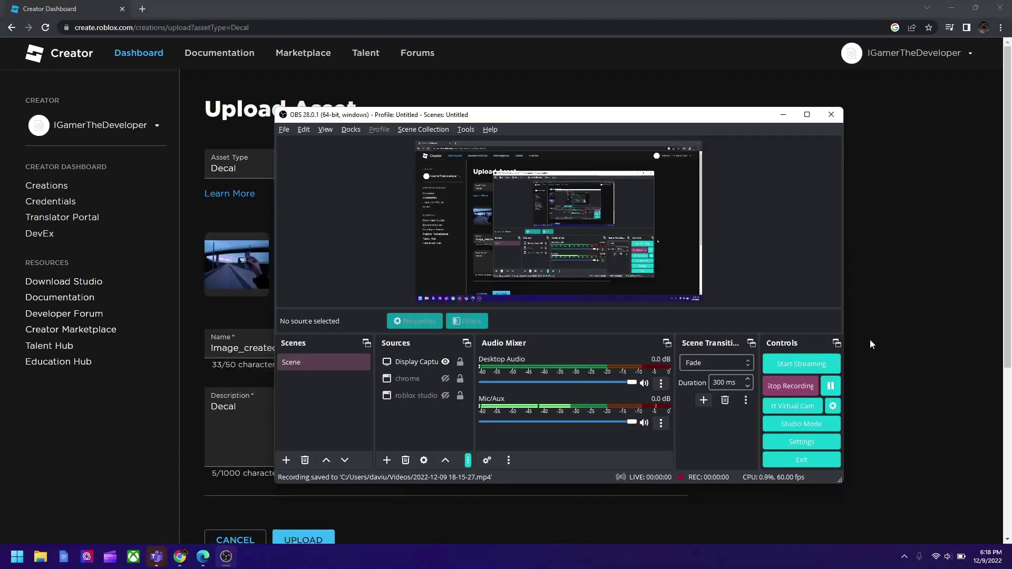
pyautogui.click(911, 313)
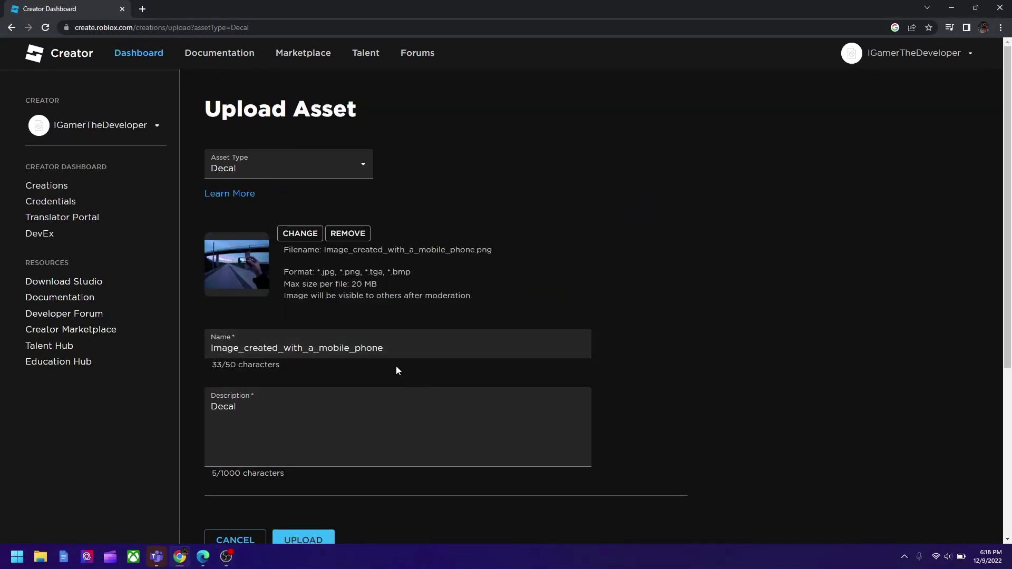
# - Name the decal 'image', set its description to 'image', and upload it
pyautogui.doubleClick(399, 345)
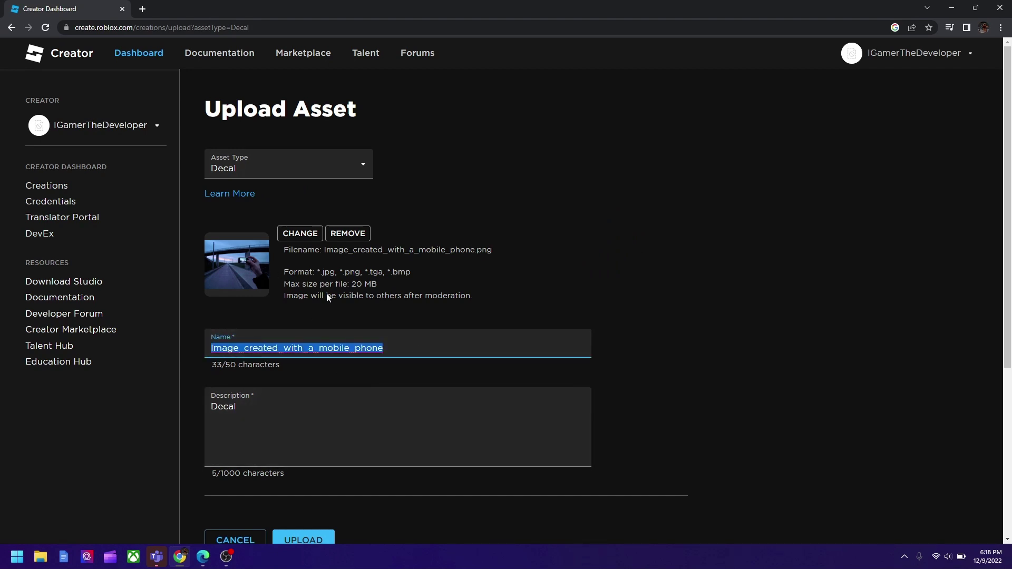
pyautogui.press('BackSpace')
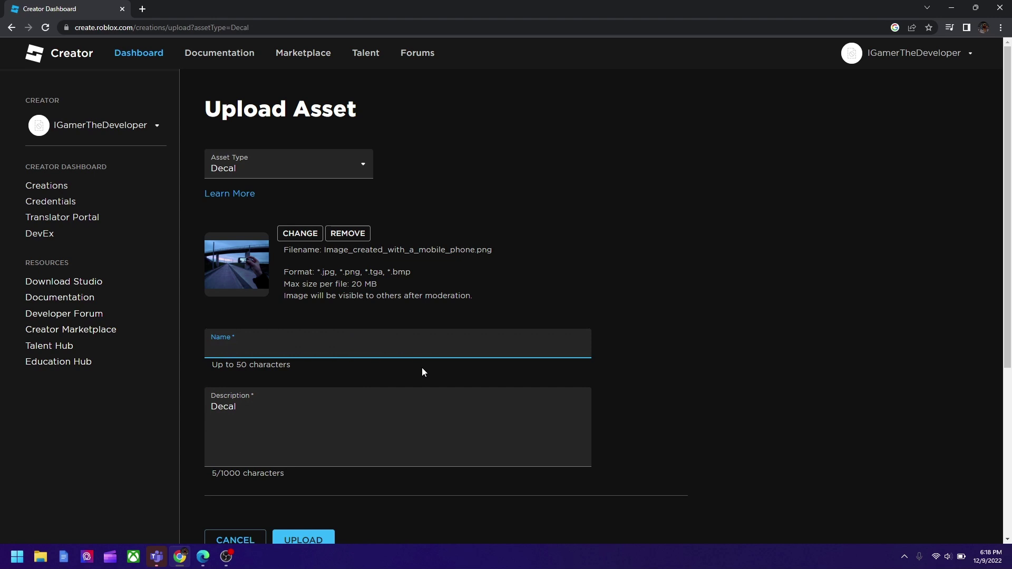
pyautogui.write('image')
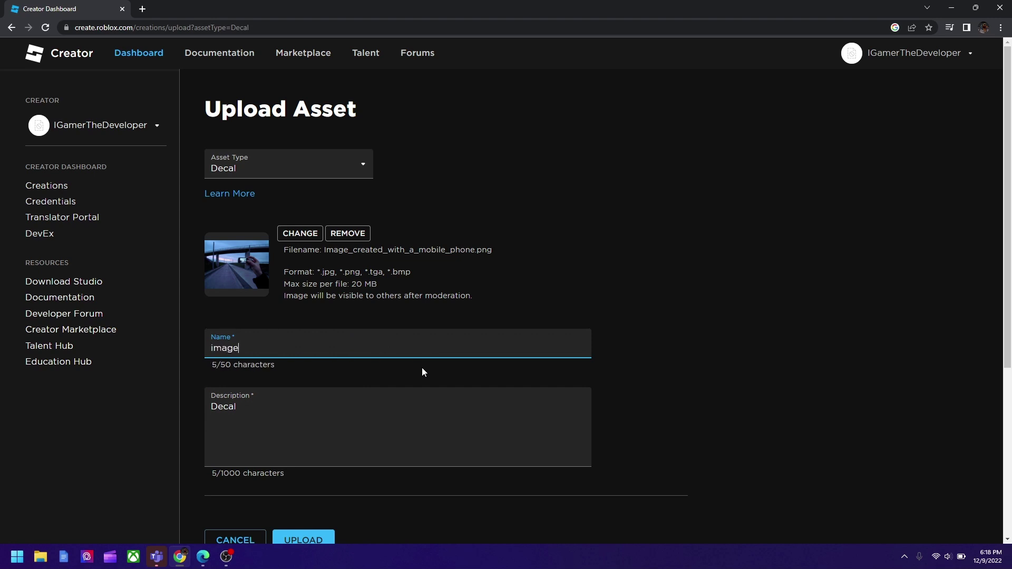
pyautogui.click(351, 407)
pyautogui.press('BackSpace')
pyautogui.press('BackSpace')
pyautogui.press('BackSpace')
pyautogui.press('BackSpace')
pyautogui.press('BackSpace')
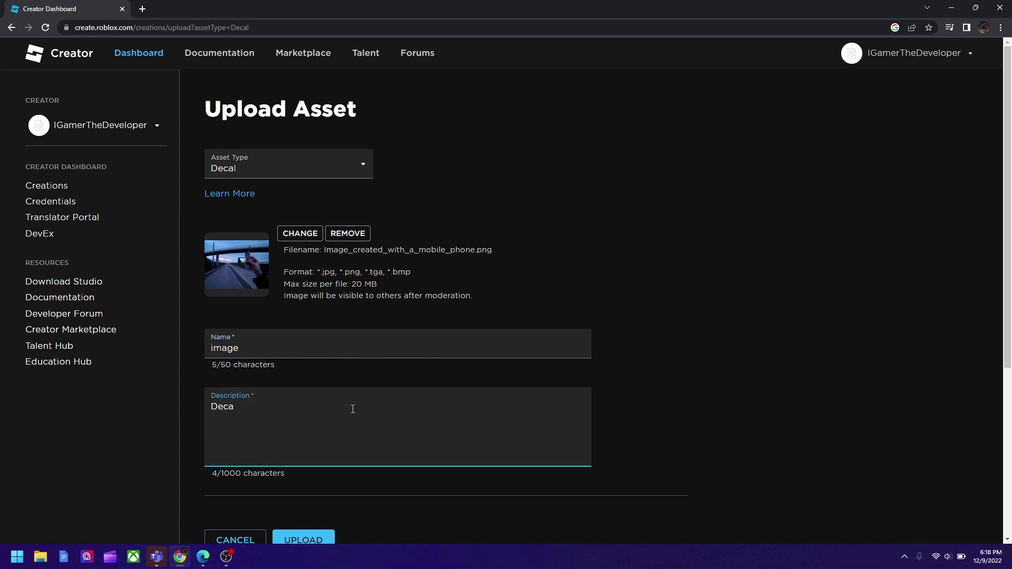
pyautogui.write('image')
pyautogui.click(313, 538)
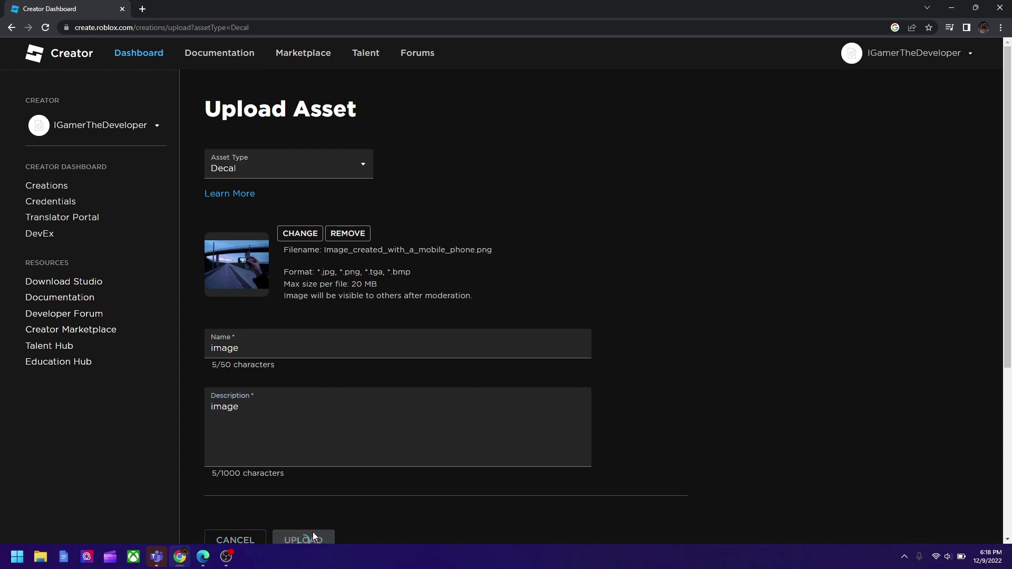
pyautogui.scroll(-2, 327, 518)
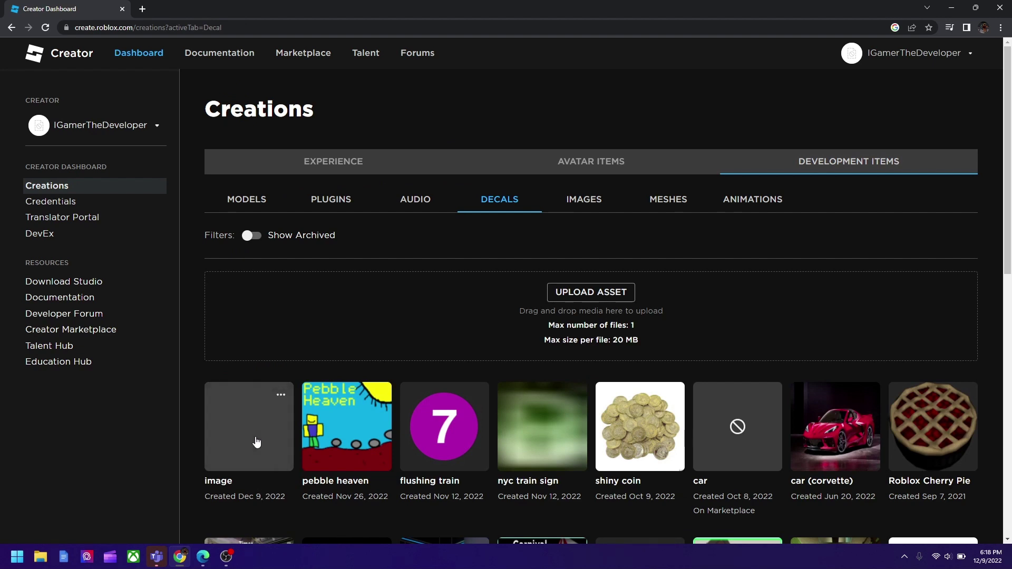
pyautogui.click(248, 476)
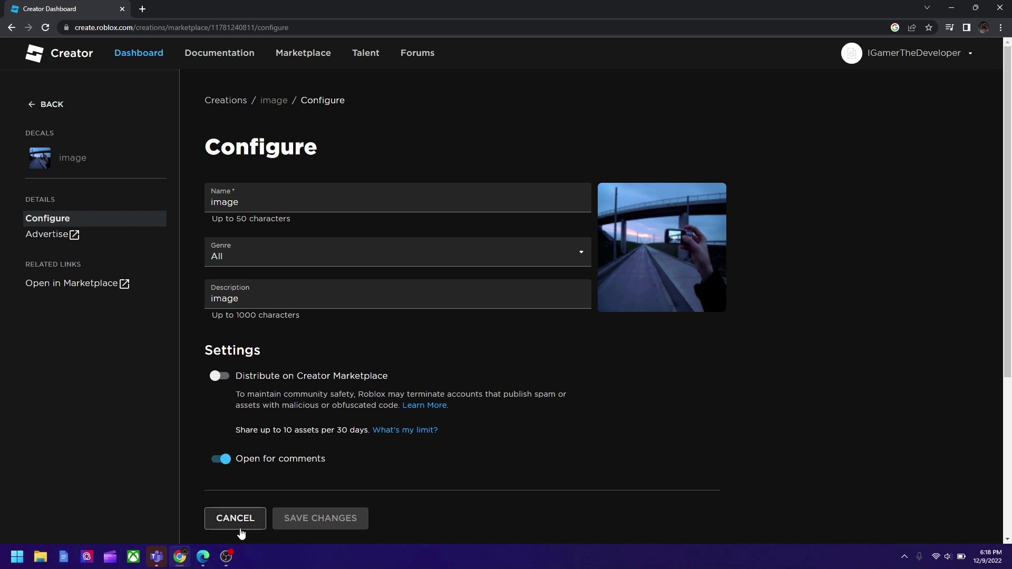
pyautogui.click(241, 524)
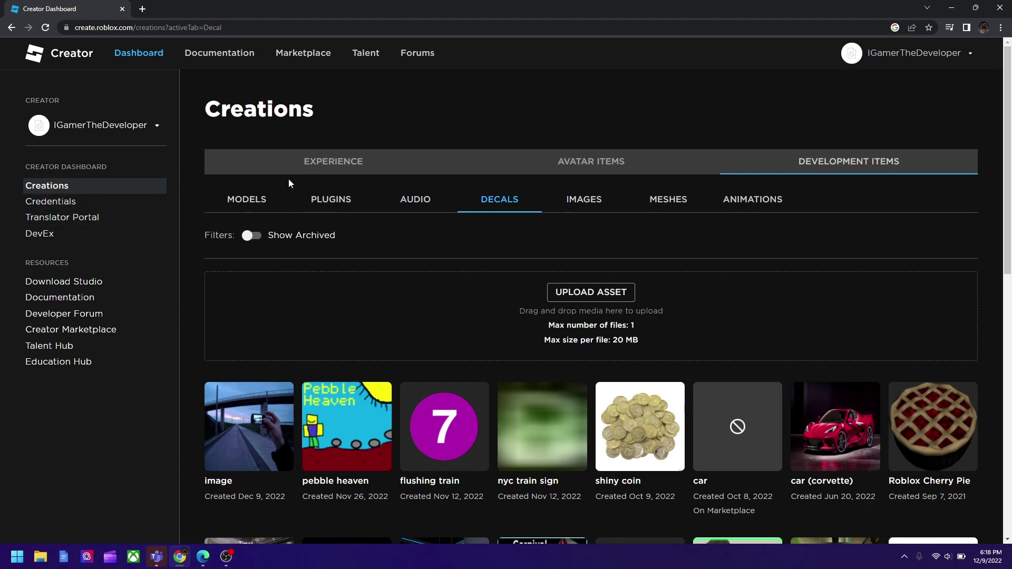
# - Create a new experience, letting the browser launch Roblox Studio
pyautogui.click(368, 172)
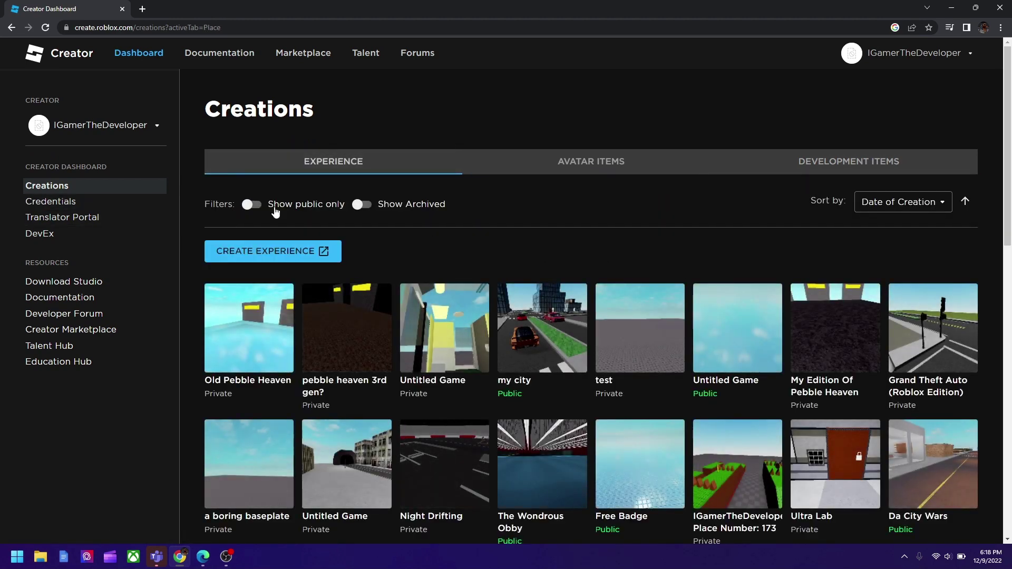
pyautogui.click(274, 251)
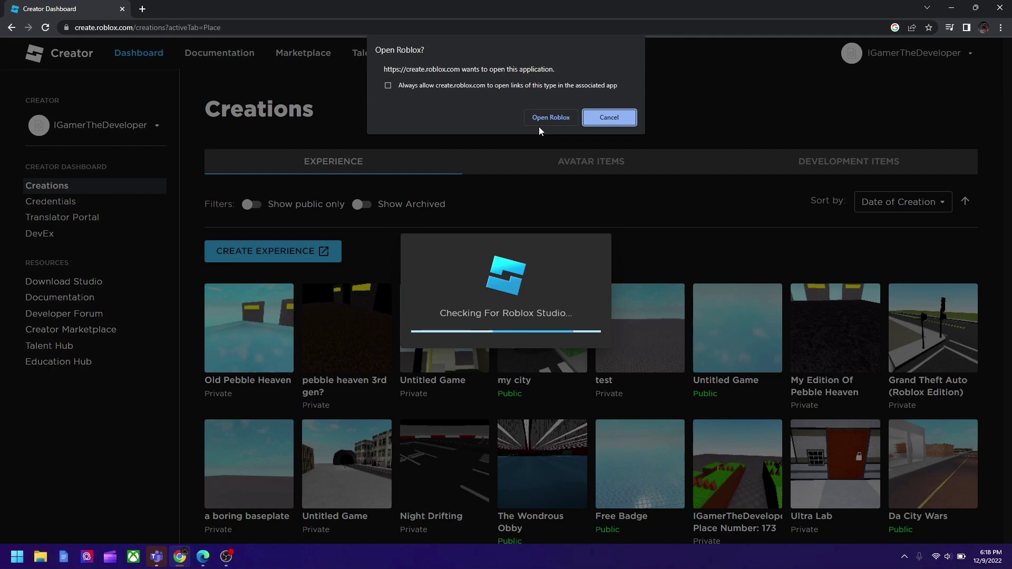
pyautogui.click(538, 125)
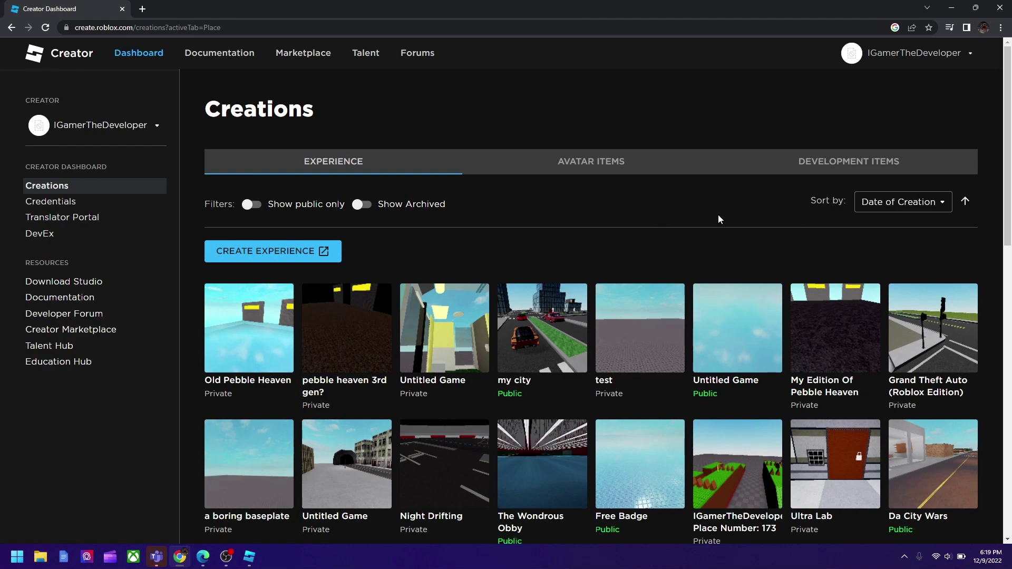
# - Show the T-Shirts list: THE ROBLOXIAN LEGEND FAN T-SHIRT, THE CEREMONY and COOL
pyautogui.scroll(-10, 627, 437)
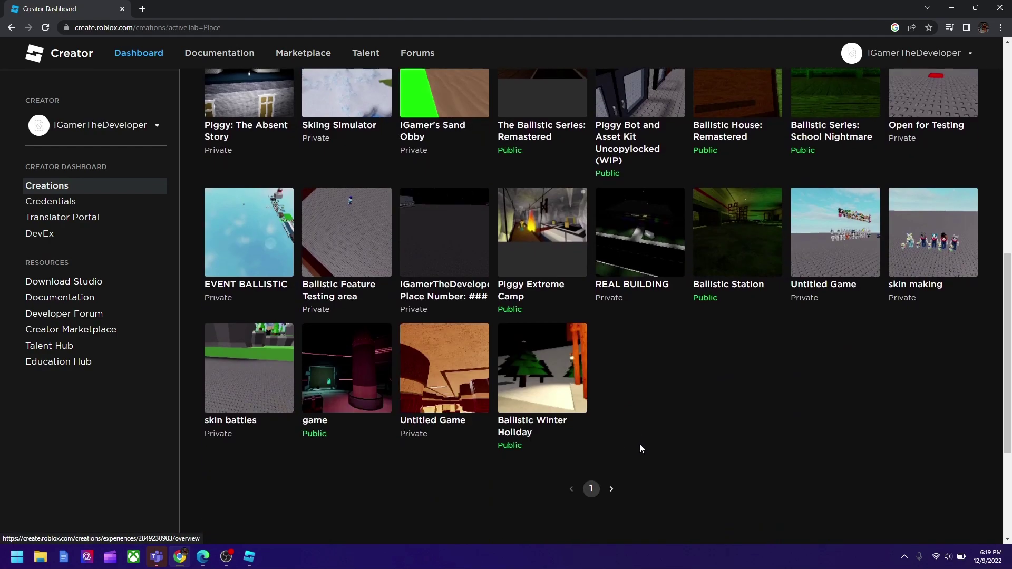
pyautogui.scroll(4, 639, 445)
pyautogui.scroll(6, 627, 477)
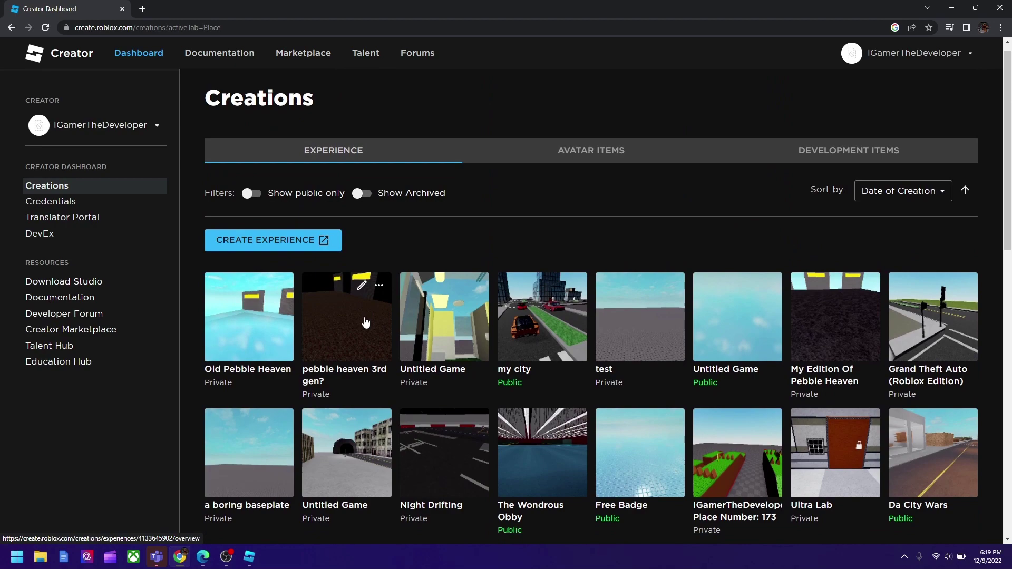
pyautogui.scroll(-6, 388, 338)
pyautogui.scroll(-7, 389, 338)
pyautogui.scroll(12, 441, 334)
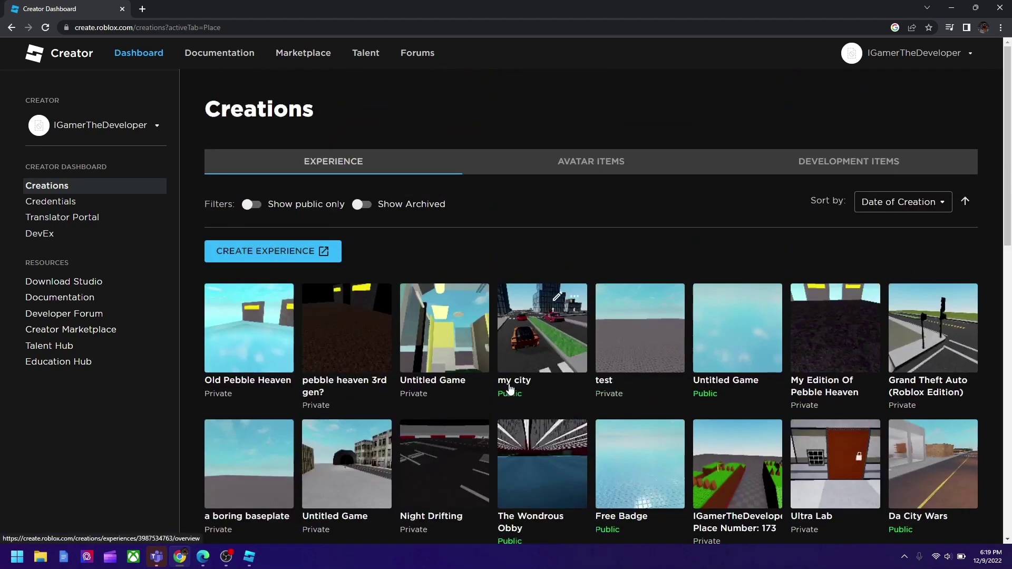
pyautogui.click(538, 167)
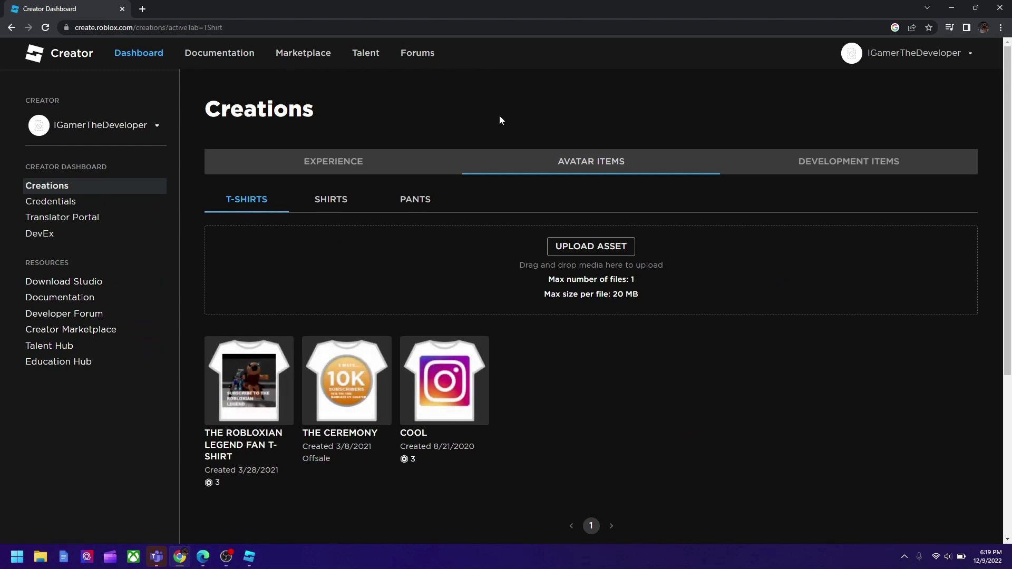
# - Copy the asset ID of the 'image' decal from Development Items > Decals
pyautogui.click(839, 169)
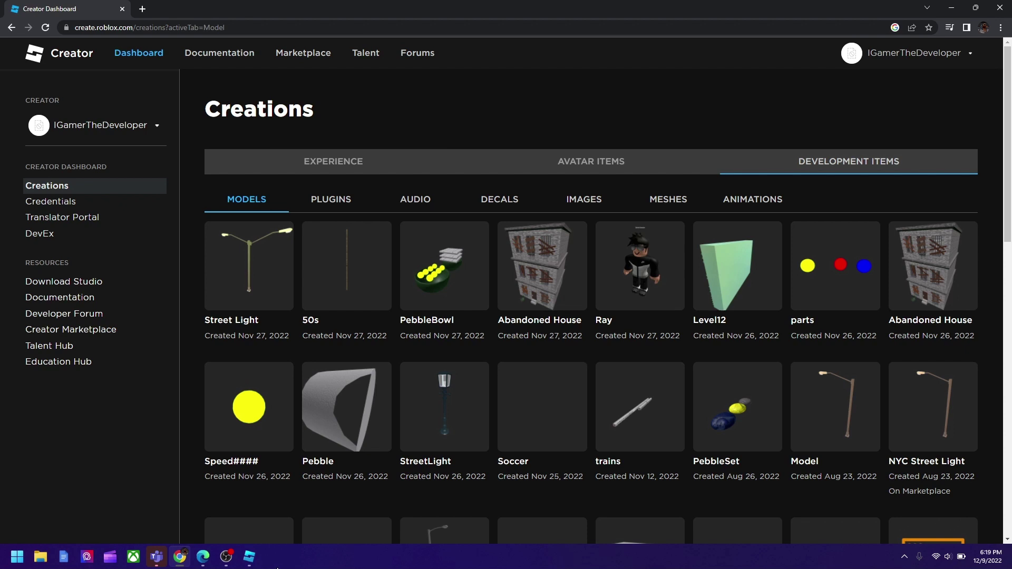
pyautogui.click(253, 562)
pyautogui.click(507, 206)
pyautogui.scroll(-2, 449, 272)
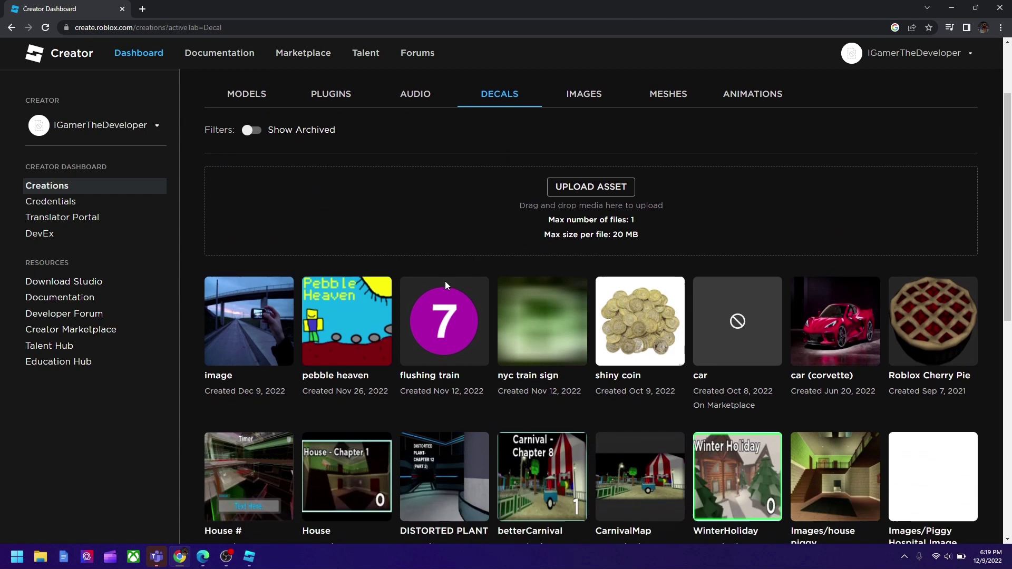
pyautogui.rightClick(228, 344)
pyautogui.click(445, 232)
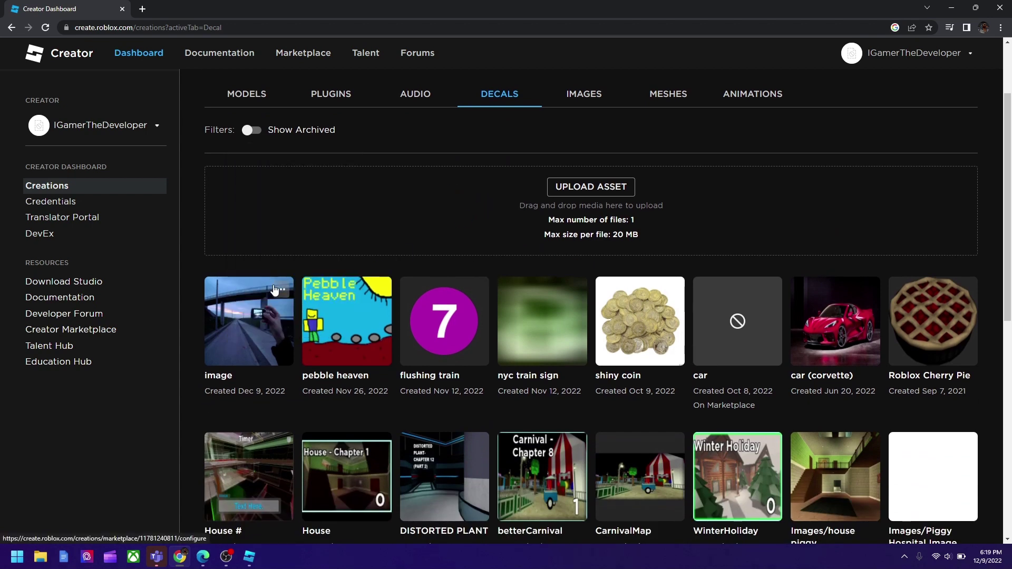
pyautogui.click(279, 289)
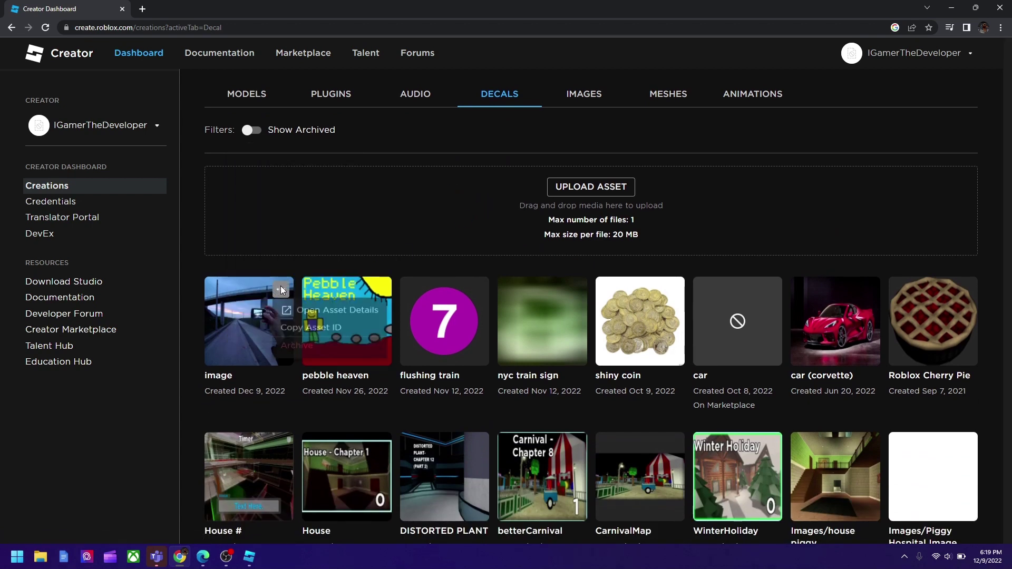
pyautogui.click(308, 332)
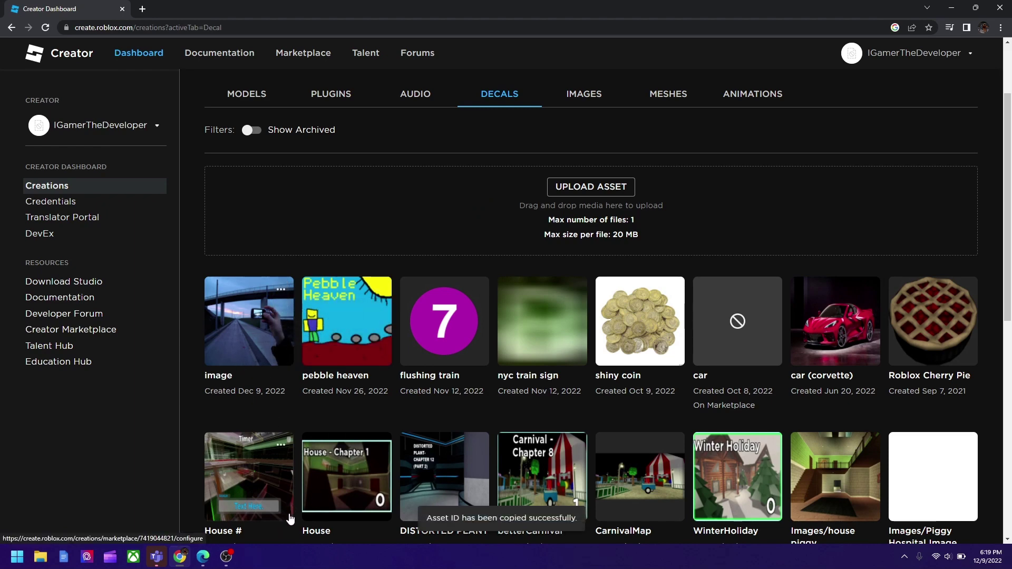
pyautogui.scroll(-2, 320, 469)
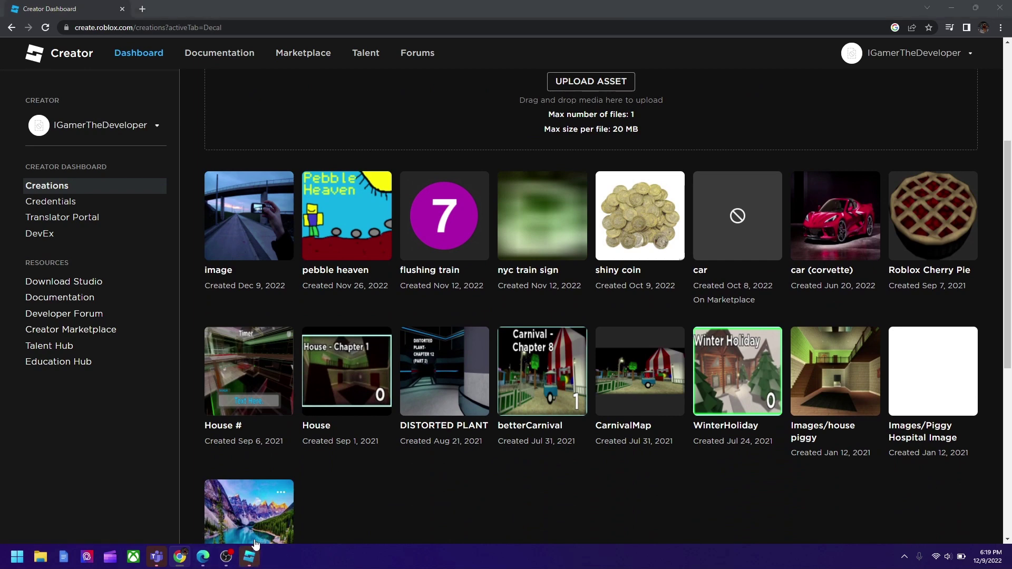
# - Switch to Roblox Studio and start a new place from the Classic Baseplate template
pyautogui.click(250, 557)
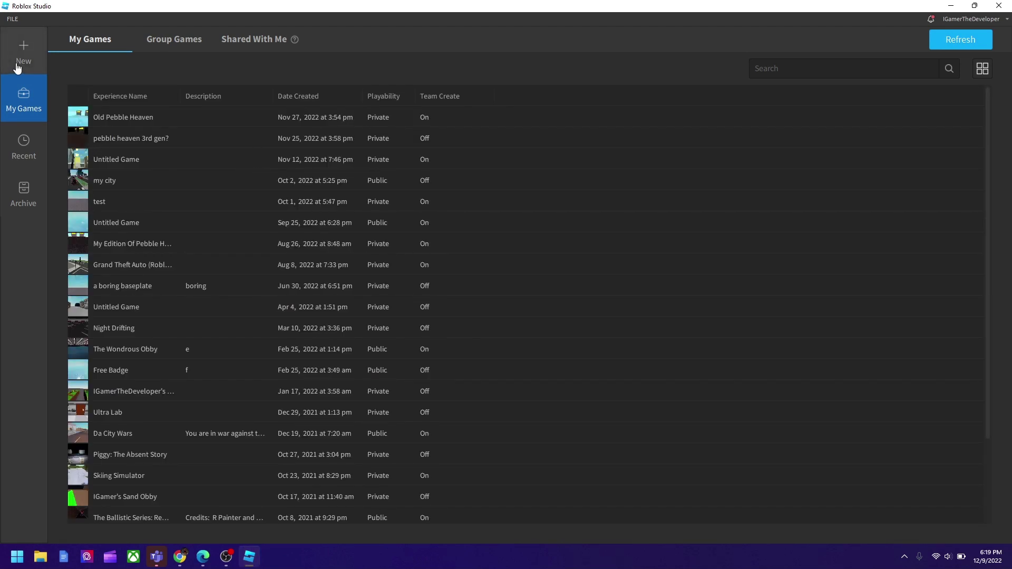
pyautogui.click(21, 62)
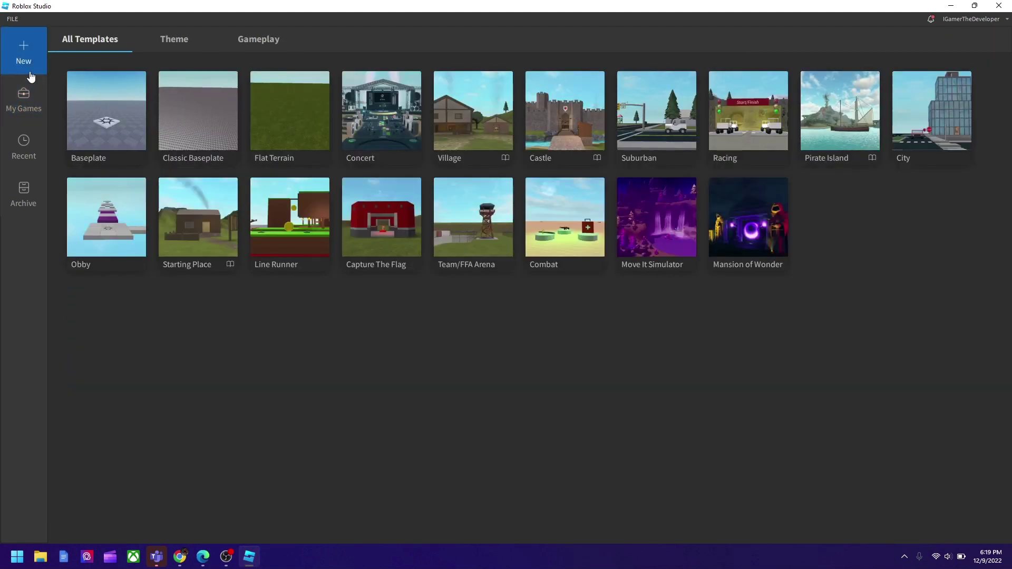
pyautogui.click(200, 142)
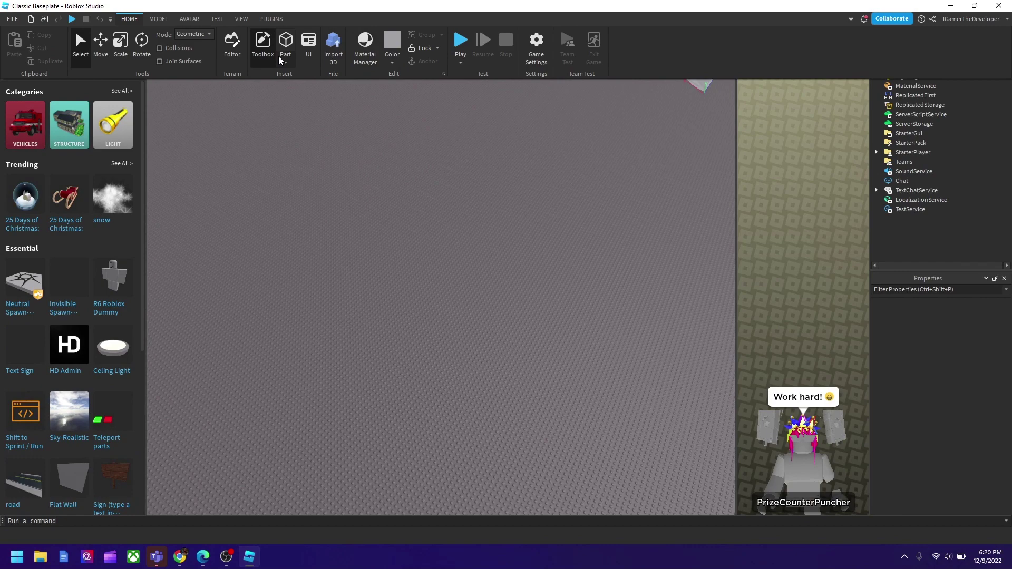
# - Insert a new Part into the Workspace and frame it in the view
pyautogui.click(284, 53)
pyautogui.press('f')
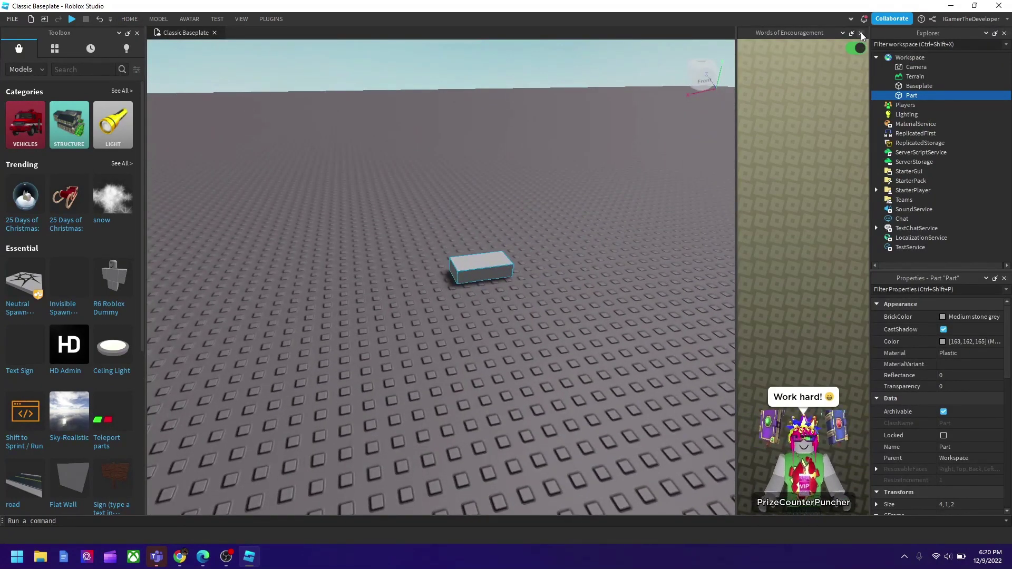
pyautogui.click(861, 33)
pyautogui.moveTo(668, 167); pyautogui.dragTo(667, 165, button='right')
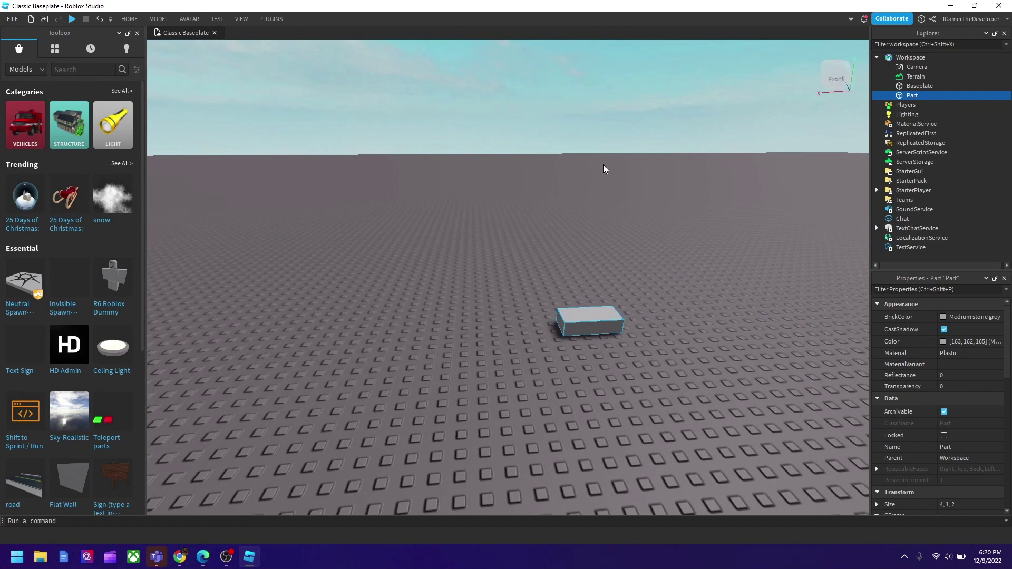
# - Resize the part into a large 117.226 × 47.37 × 2 wall and frame it fully
pyautogui.click(129, 19)
pyautogui.click(118, 50)
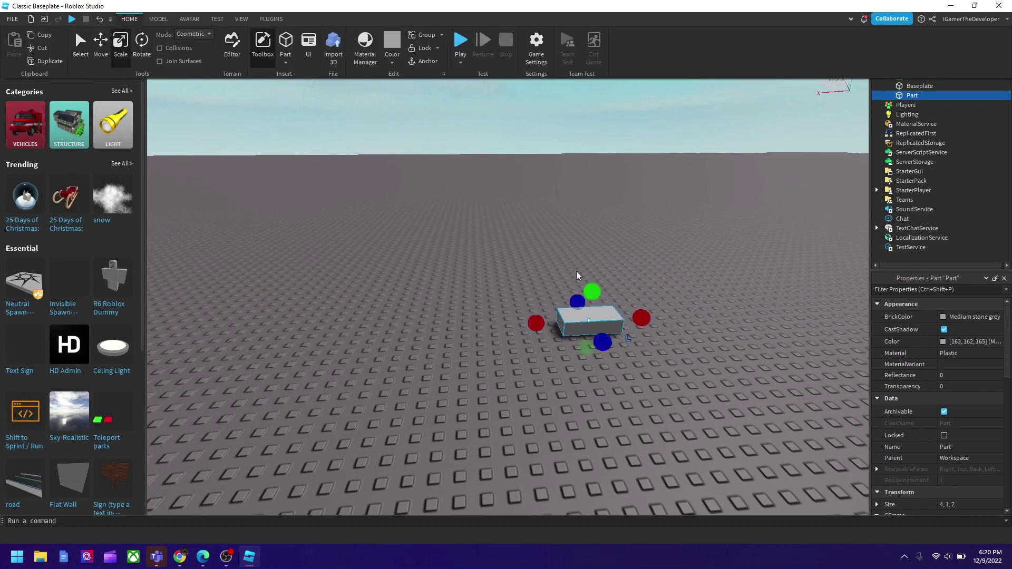
pyautogui.moveTo(594, 292); pyautogui.dragTo(537, 45)
pyautogui.moveTo(560, 203); pyautogui.dragTo(852, 199)
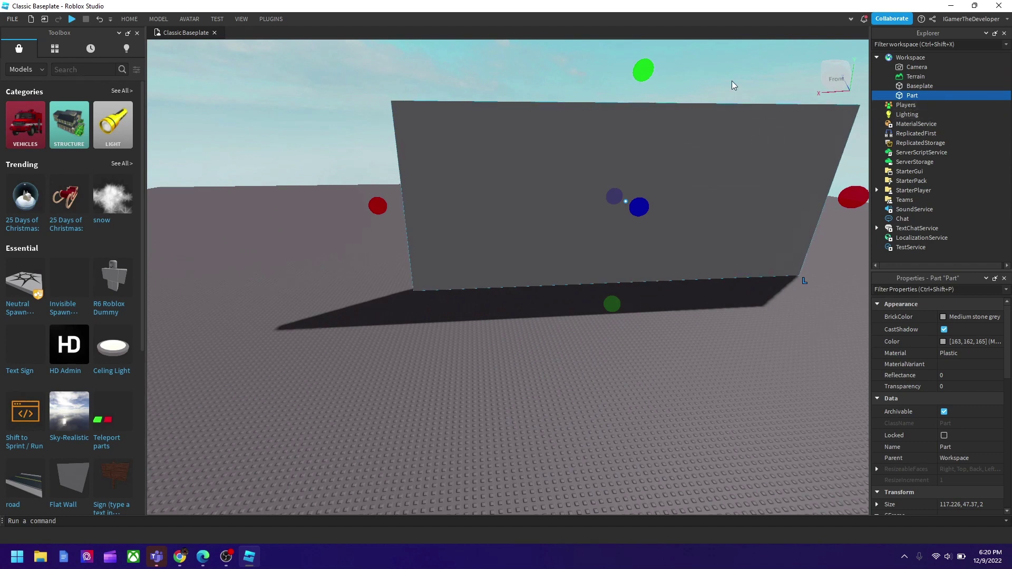
pyautogui.scroll(-5, 957, 422)
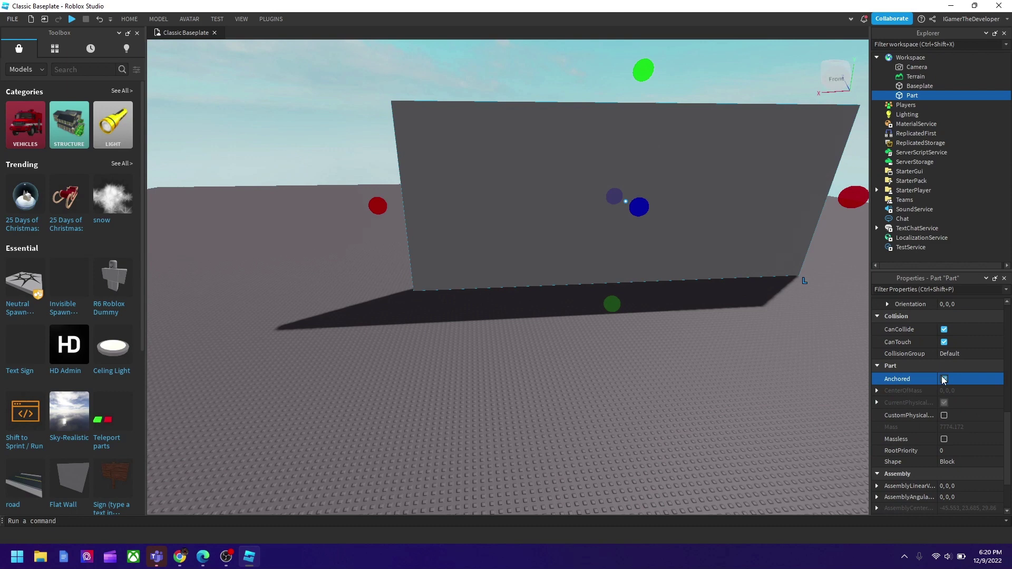
pyautogui.scroll(5, 959, 390)
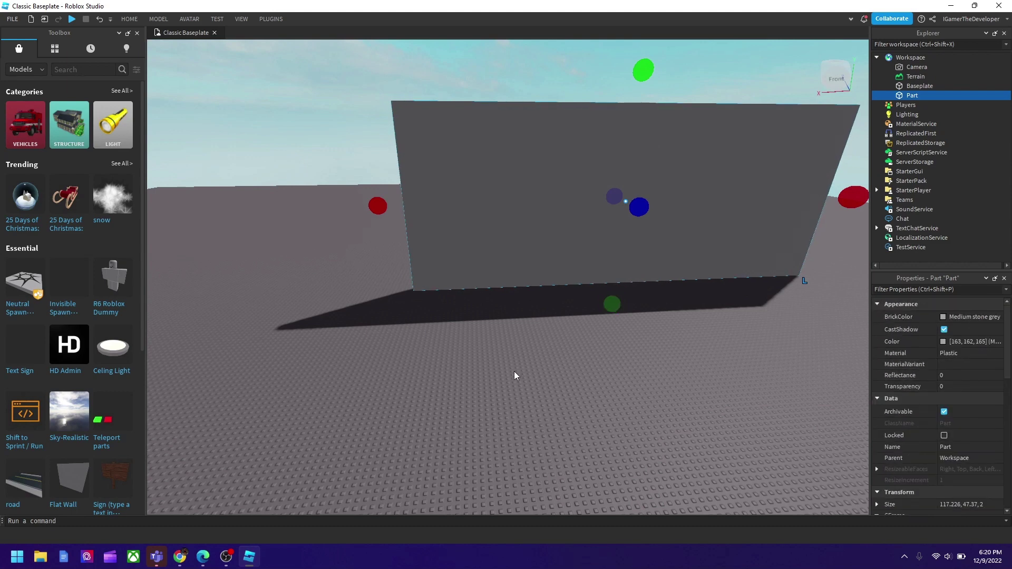
pyautogui.press('w')
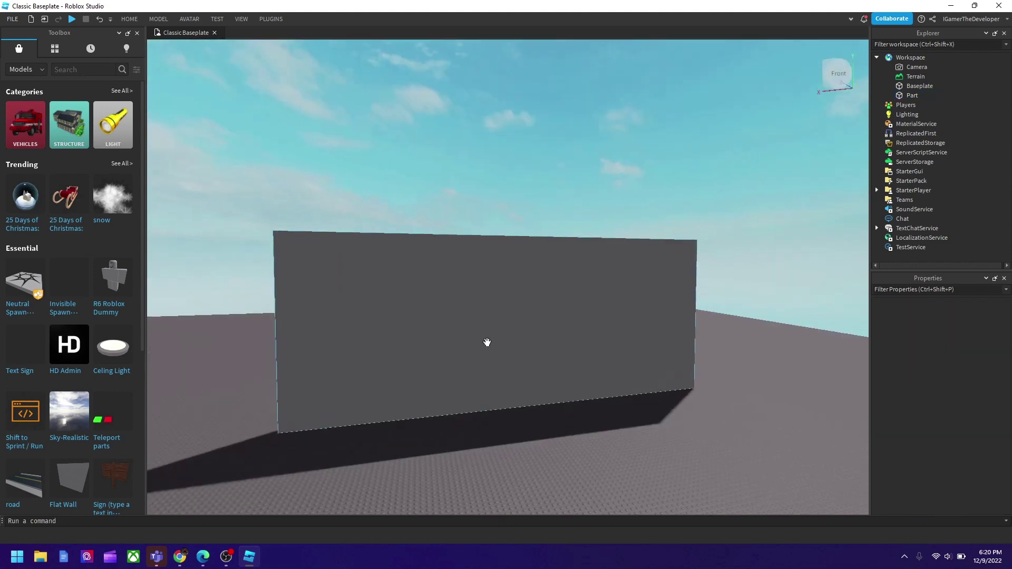
pyautogui.press('s')
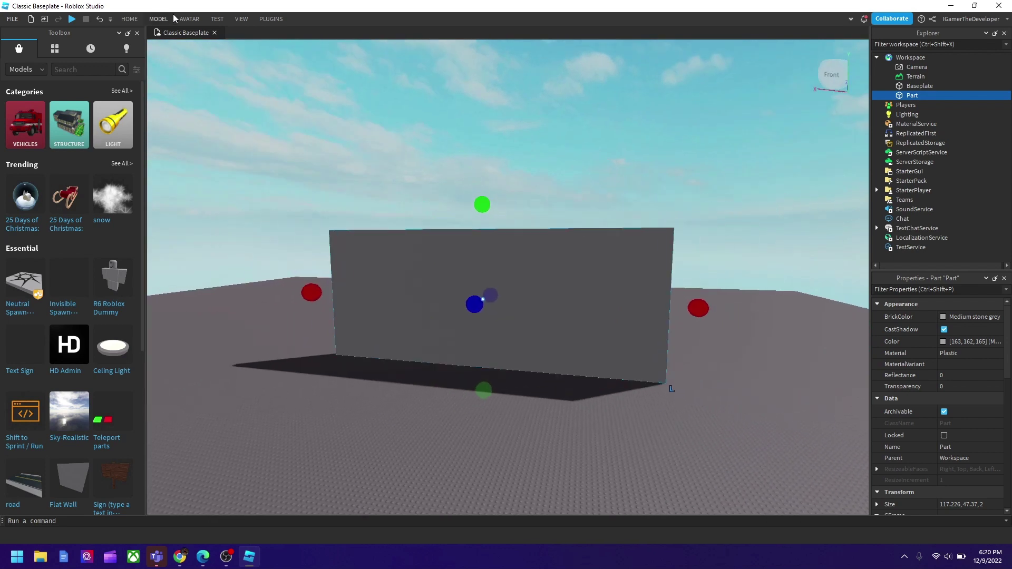
pyautogui.press('w')
pyautogui.click(129, 19)
# - Add a Decal to the wall Part using the bridge photo's asset ID on the Front face
pyautogui.click(122, 45)
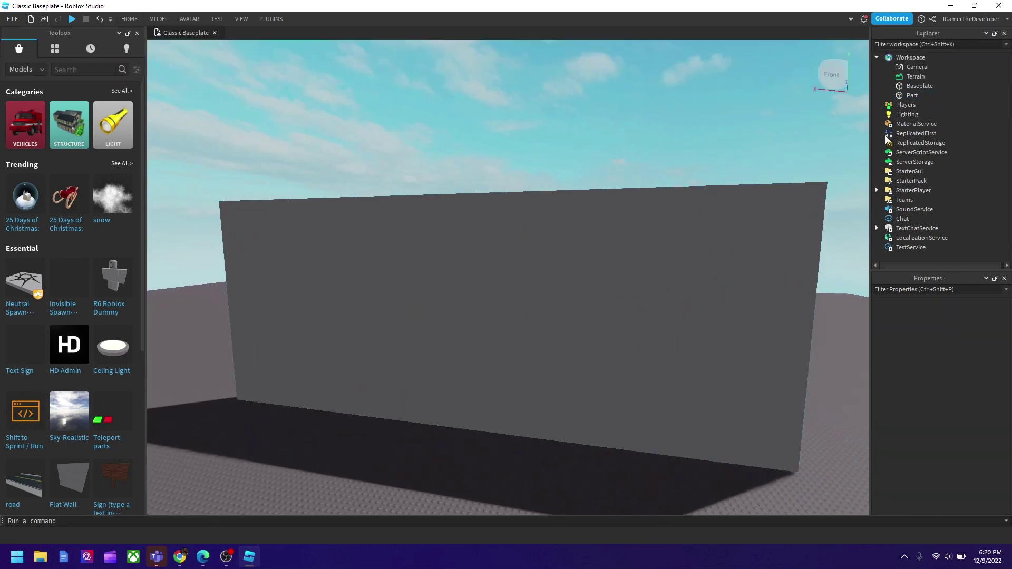
pyautogui.click(925, 96)
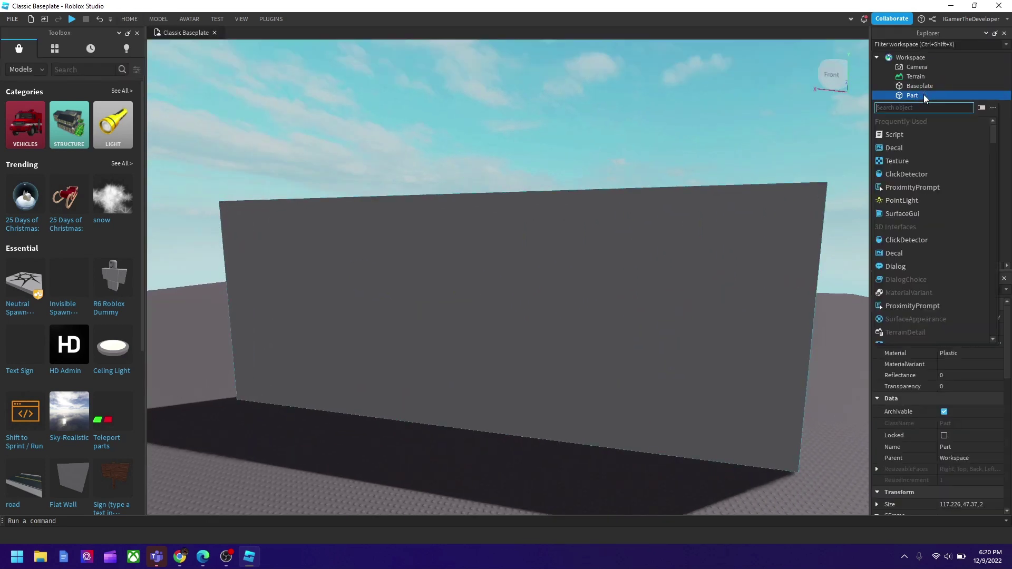
pyautogui.click(911, 147)
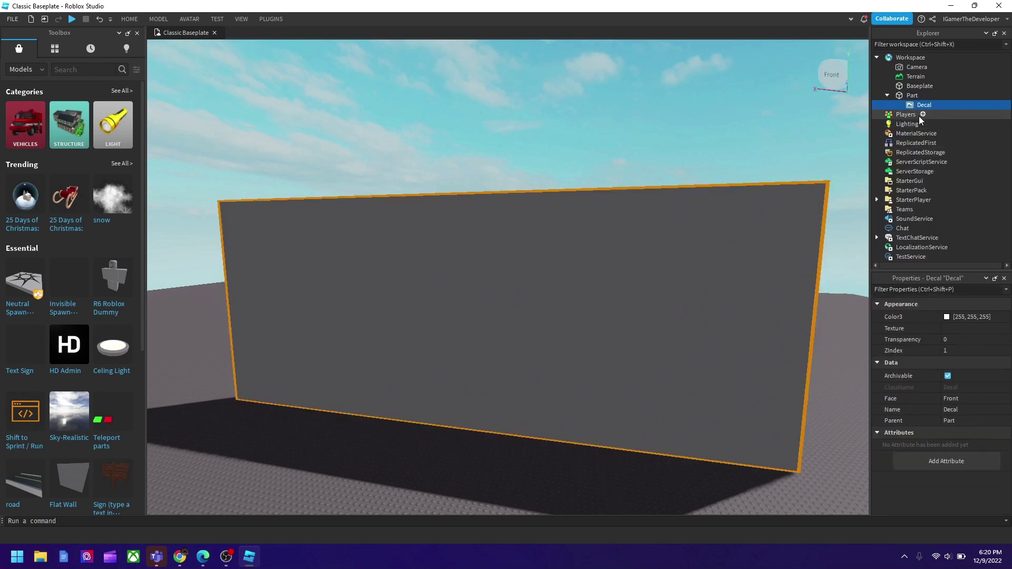
pyautogui.click(953, 330)
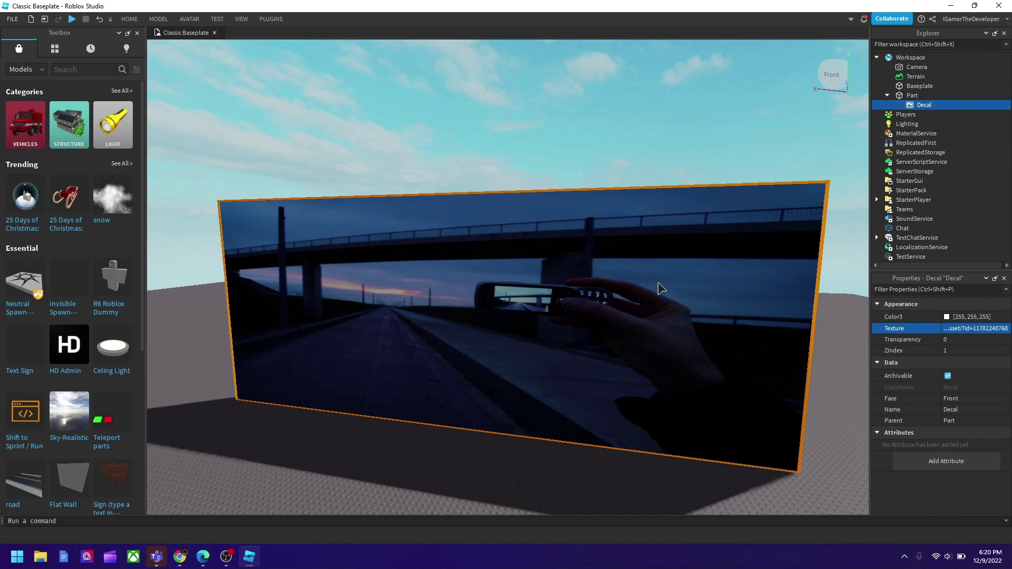
pyautogui.scroll(-5, 632, 279)
pyautogui.moveTo(526, 261); pyautogui.dragTo(531, 294, button='right')
pyautogui.press('f')
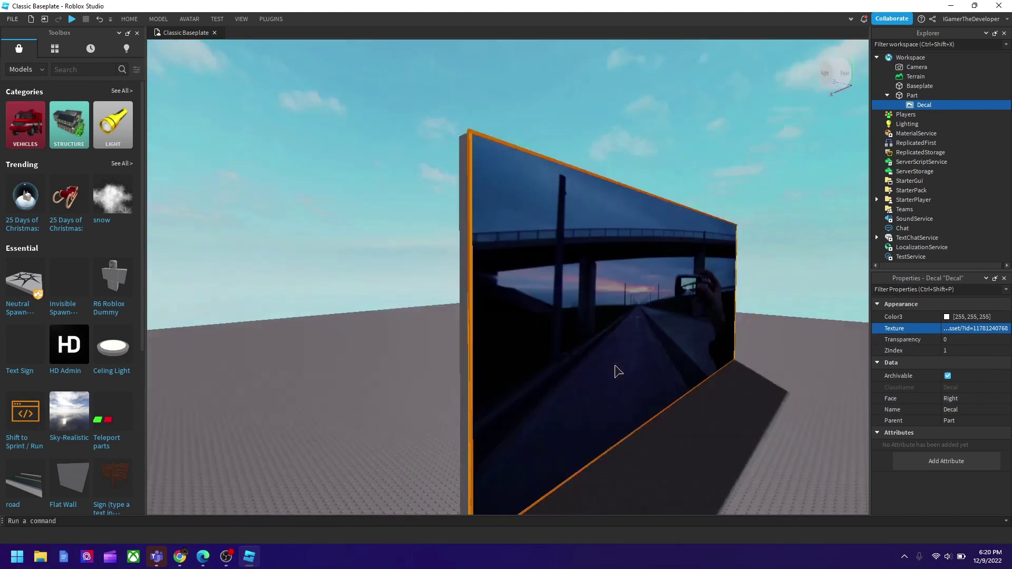
pyautogui.moveTo(615, 372); pyautogui.dragTo(615, 368, button='right')
pyautogui.scroll(-4, 614, 368)
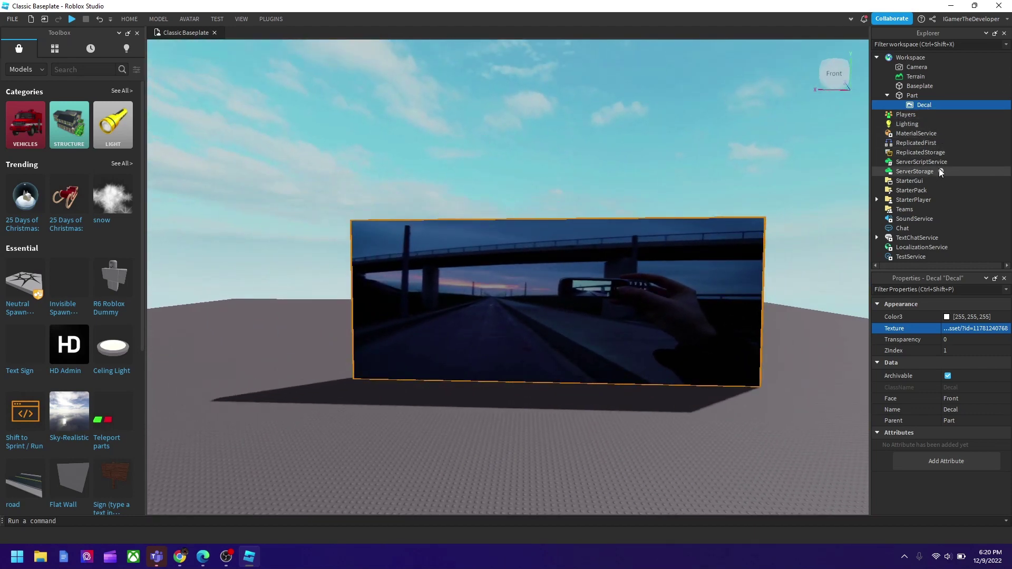
# - Add a ScreenGui to StarterGui and insert an ImageLabel inside it
pyautogui.click(928, 181)
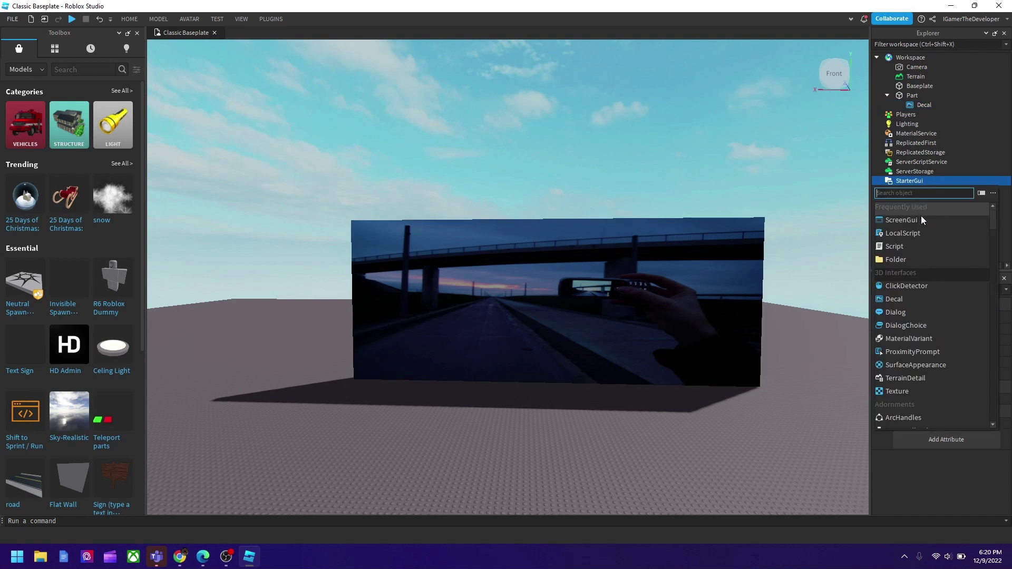
pyautogui.click(901, 220)
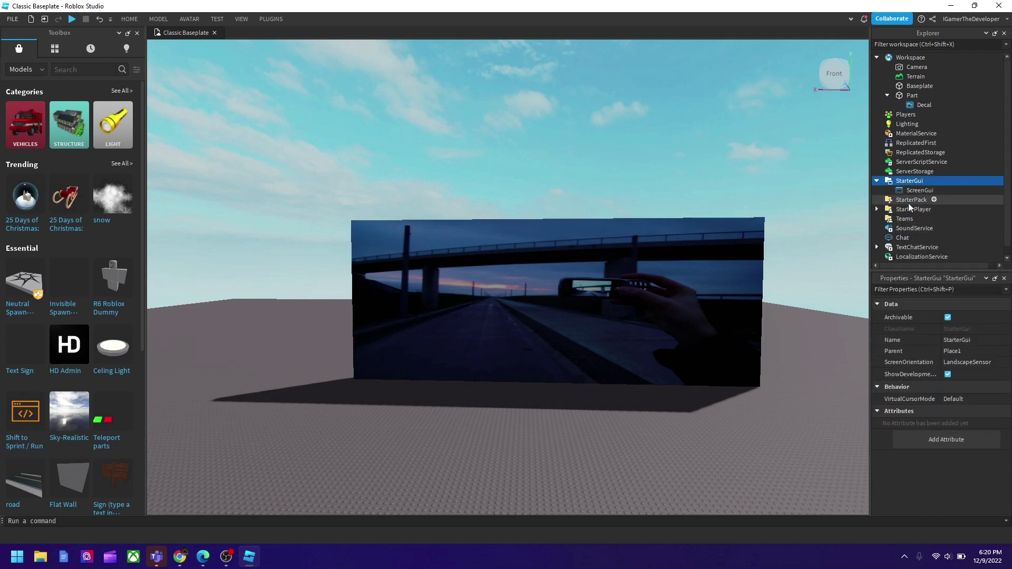
pyautogui.click(941, 191)
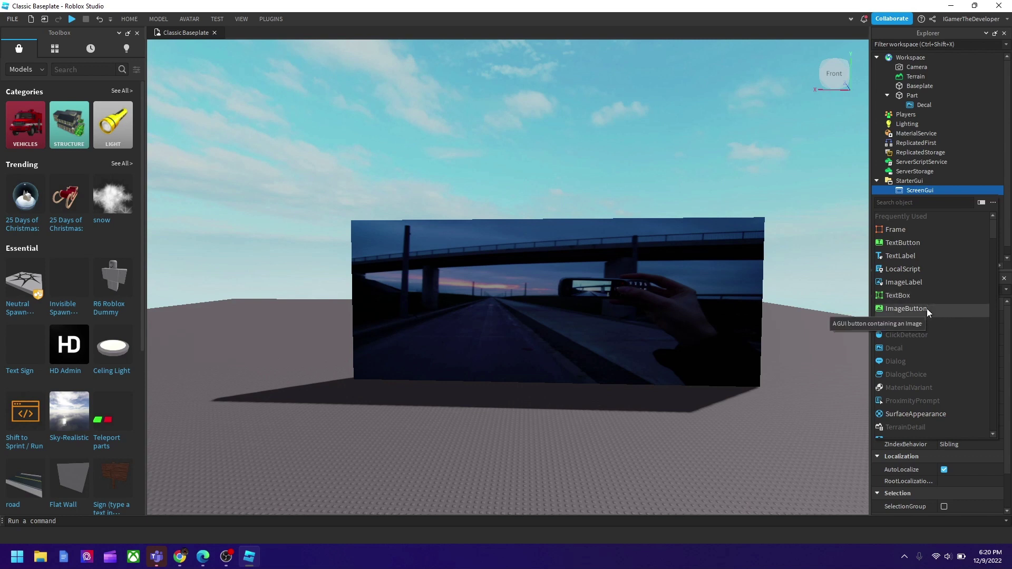
pyautogui.click(941, 283)
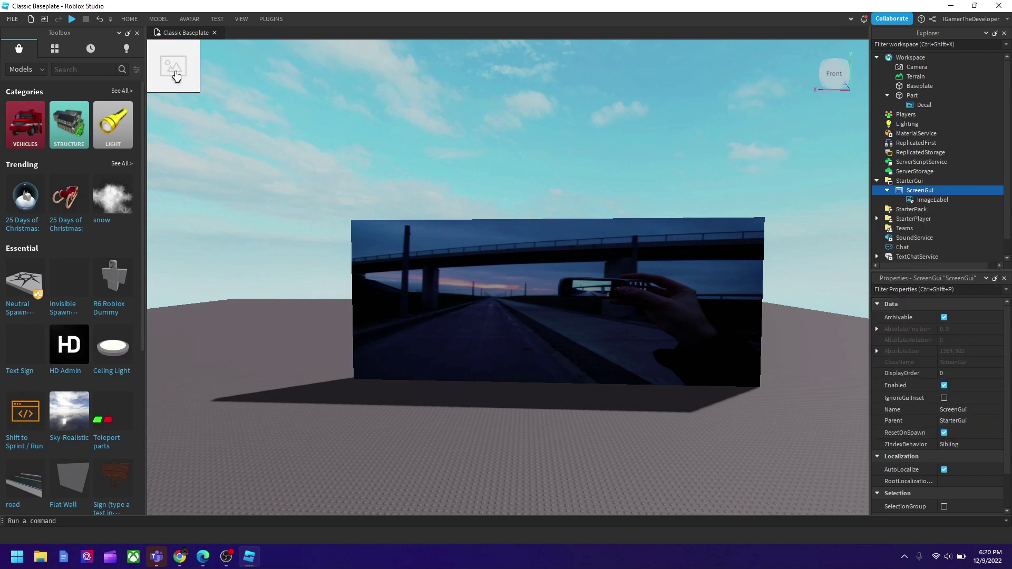
pyautogui.click(932, 200)
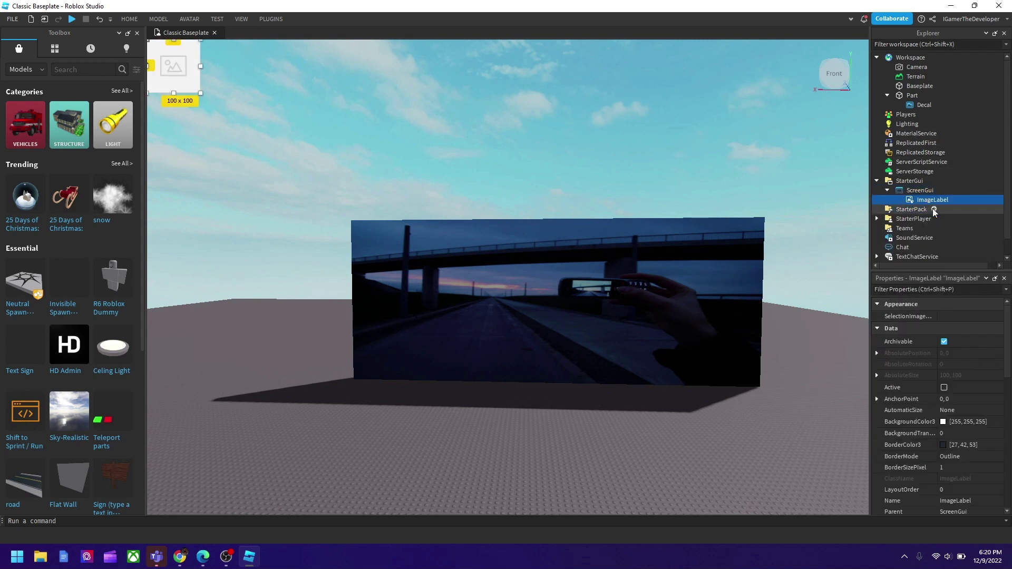
# - Set the ImageLabel's Image to the pasted bridge-photo asset id and resize it to 853 × 235
pyautogui.scroll(-6, 972, 378)
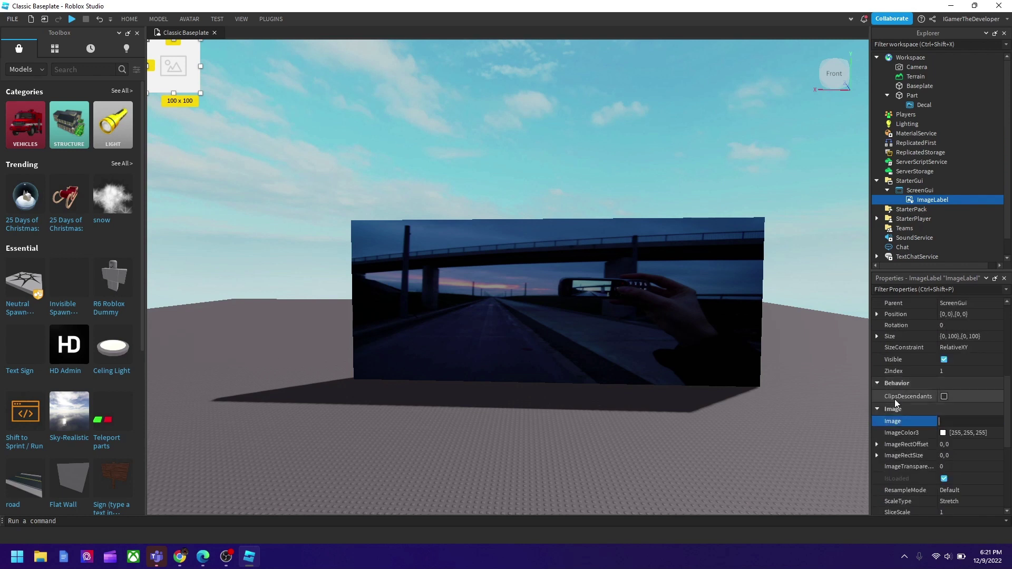
pyautogui.click(913, 420)
pyautogui.hotkey('ctrl', 'v')
pyautogui.press('Return')
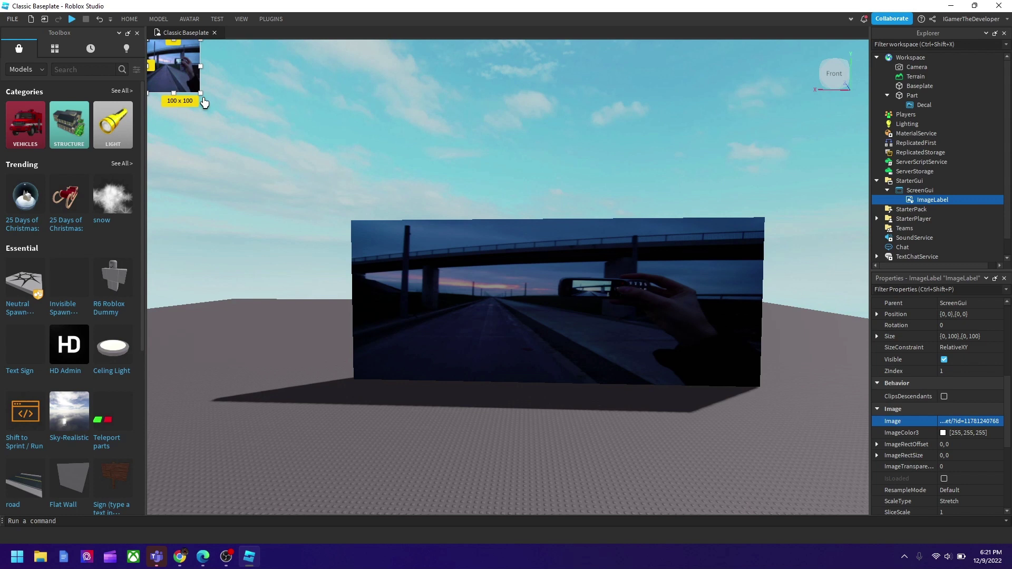
pyautogui.moveTo(202, 94); pyautogui.dragTo(597, 164)
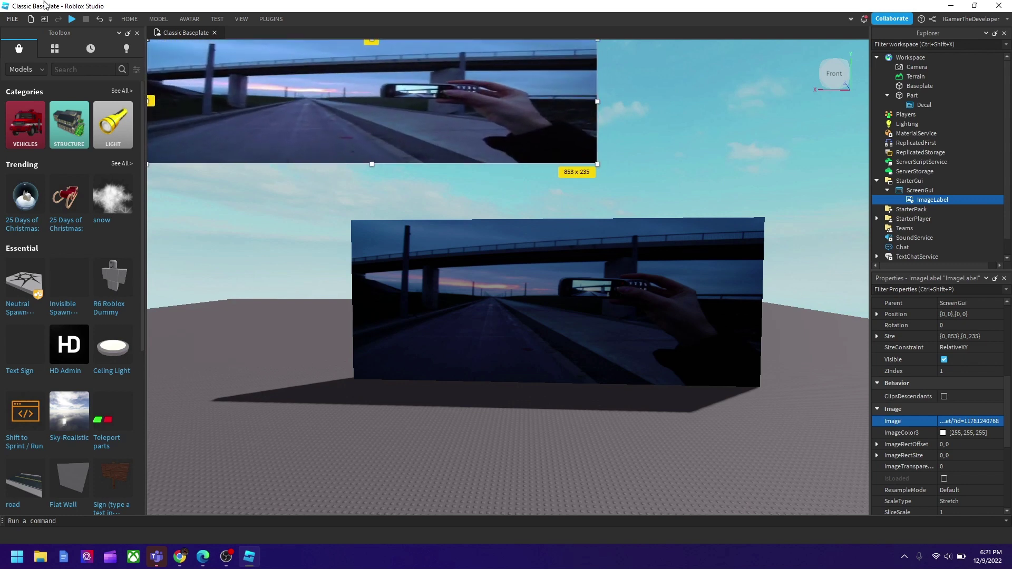
pyautogui.click(129, 18)
# - Playtest the game, walking the avatar toward and then away from the bridge-photo wall
pyautogui.click(460, 62)
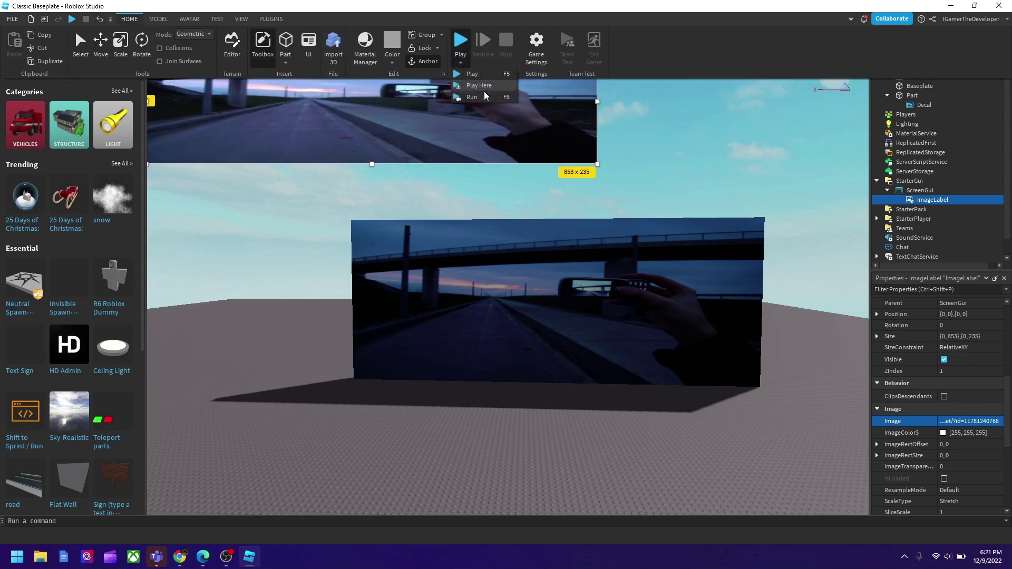
pyautogui.click(477, 83)
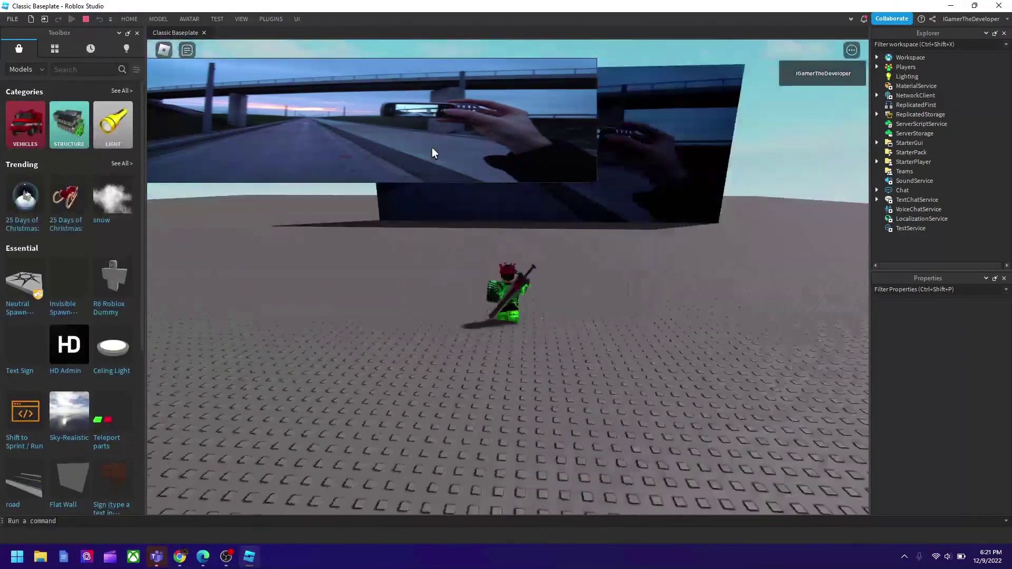
pyautogui.press('w')
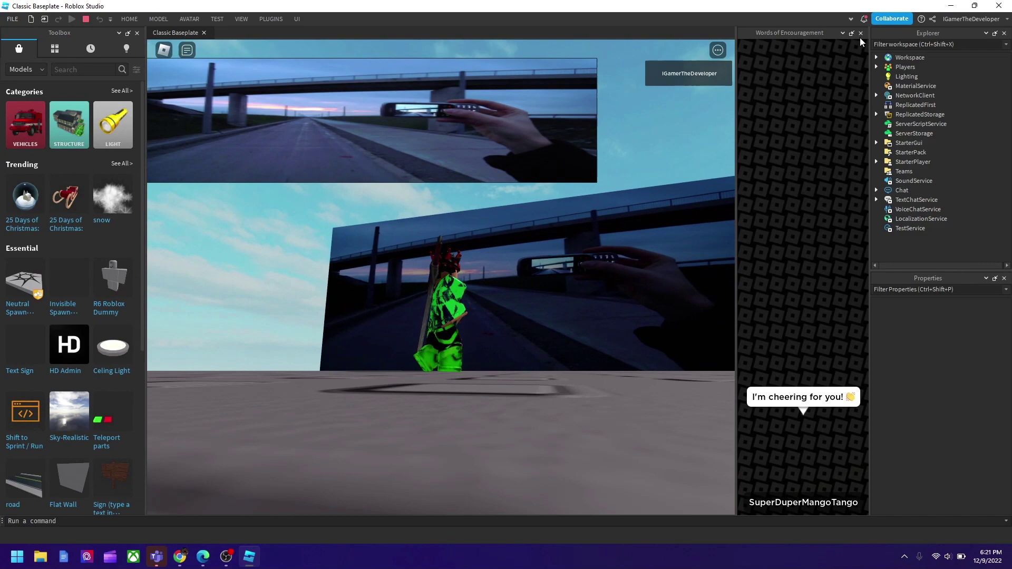
pyautogui.click(860, 33)
pyautogui.press('s')
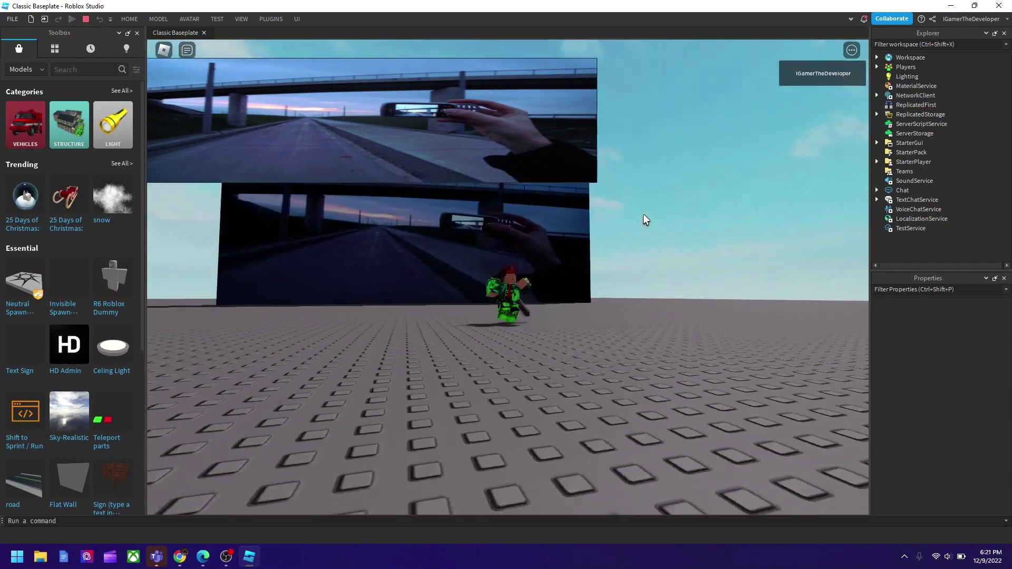
pyautogui.press('s')
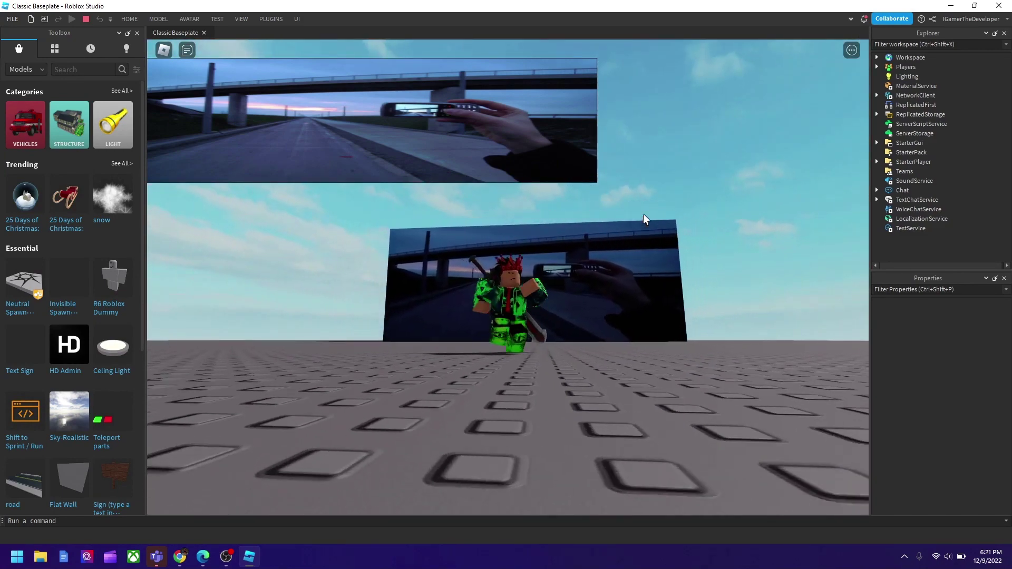
pyautogui.press('s')
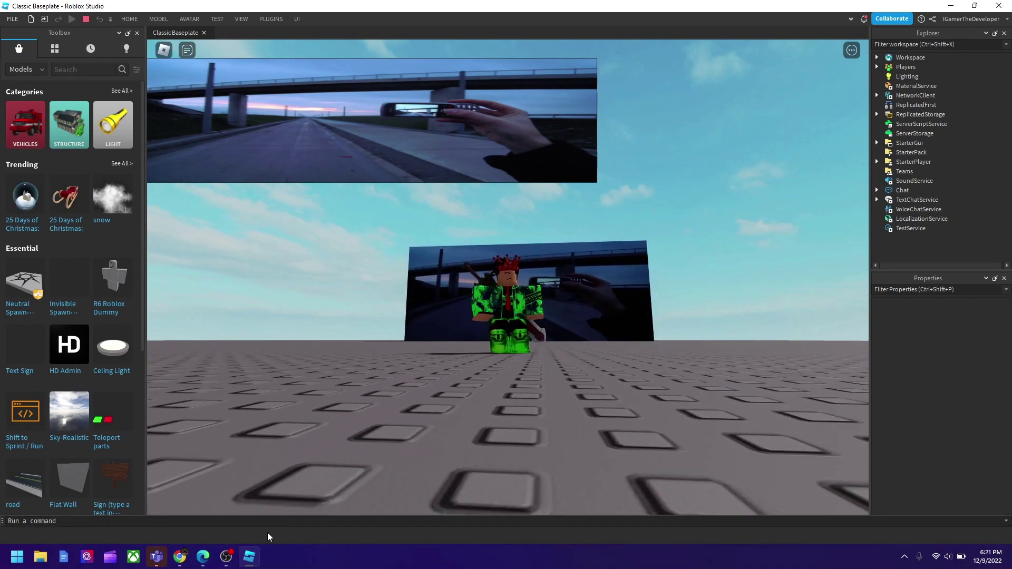